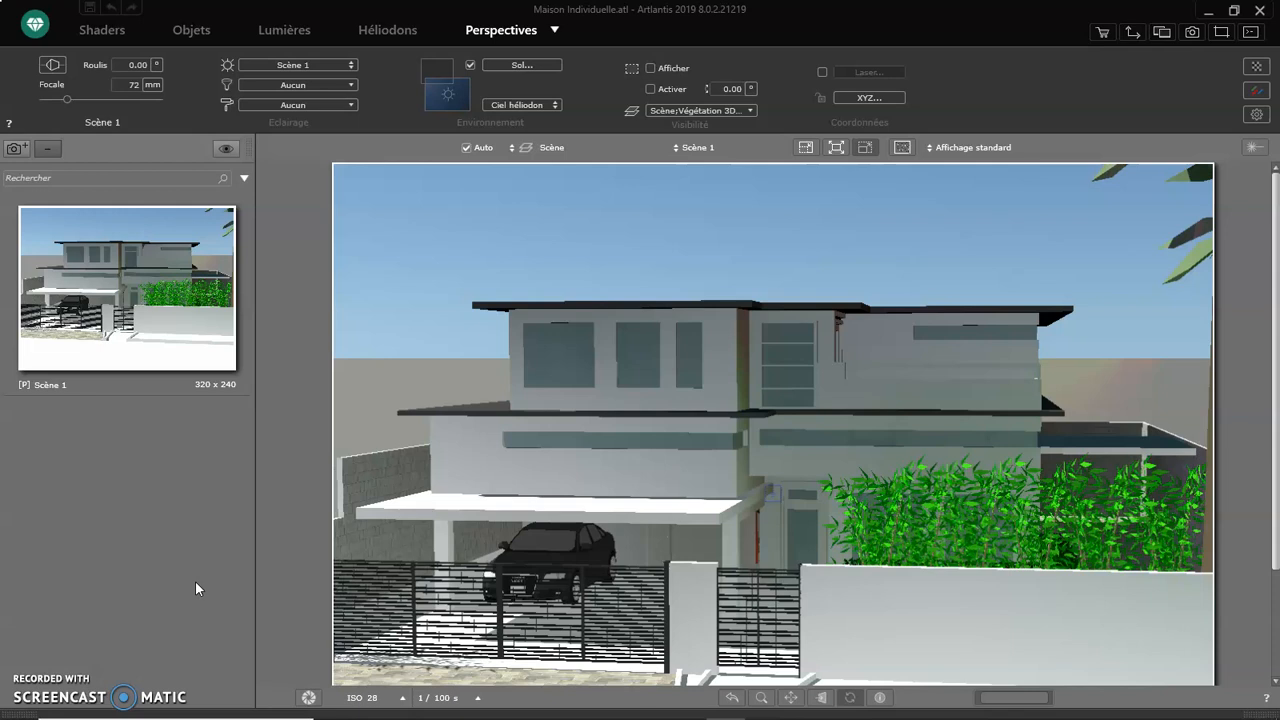
Review the general preferences for working units, focal units, default location and OpenGL display mode, and accept them
{"action": "left_click", "coordinate": [40, 28]}
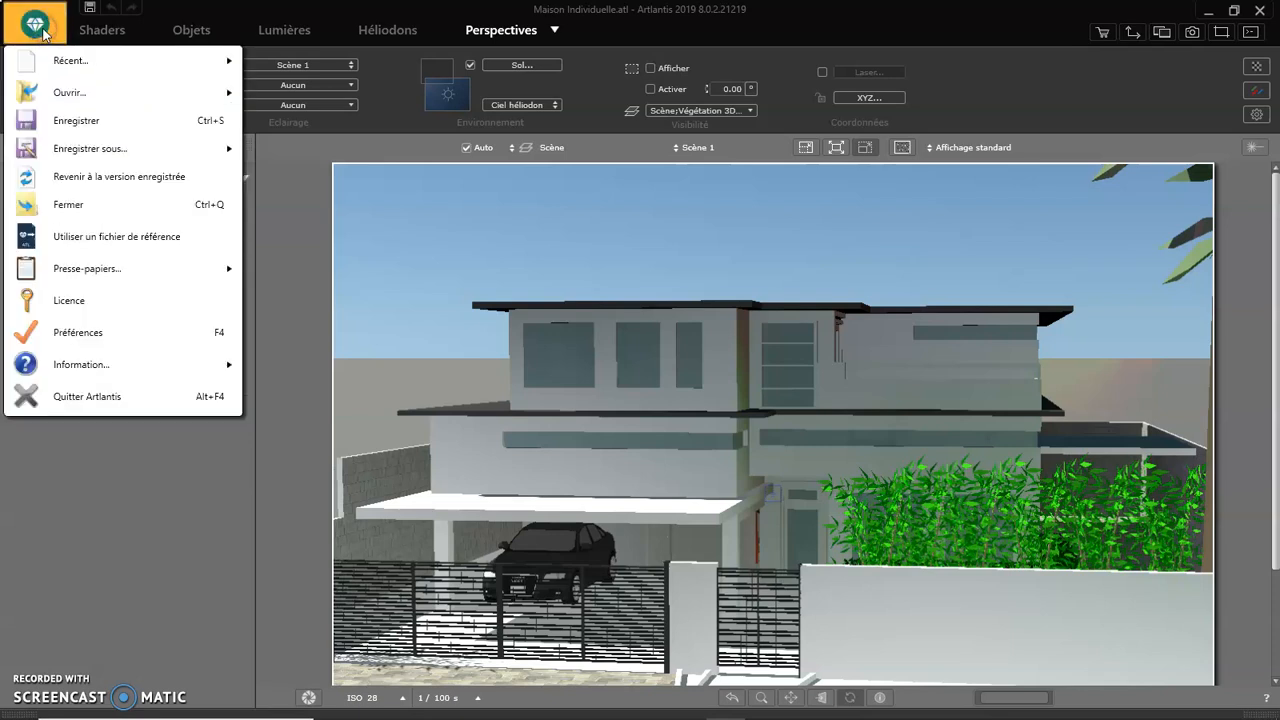
{"action": "left_click", "coordinate": [60, 333]}
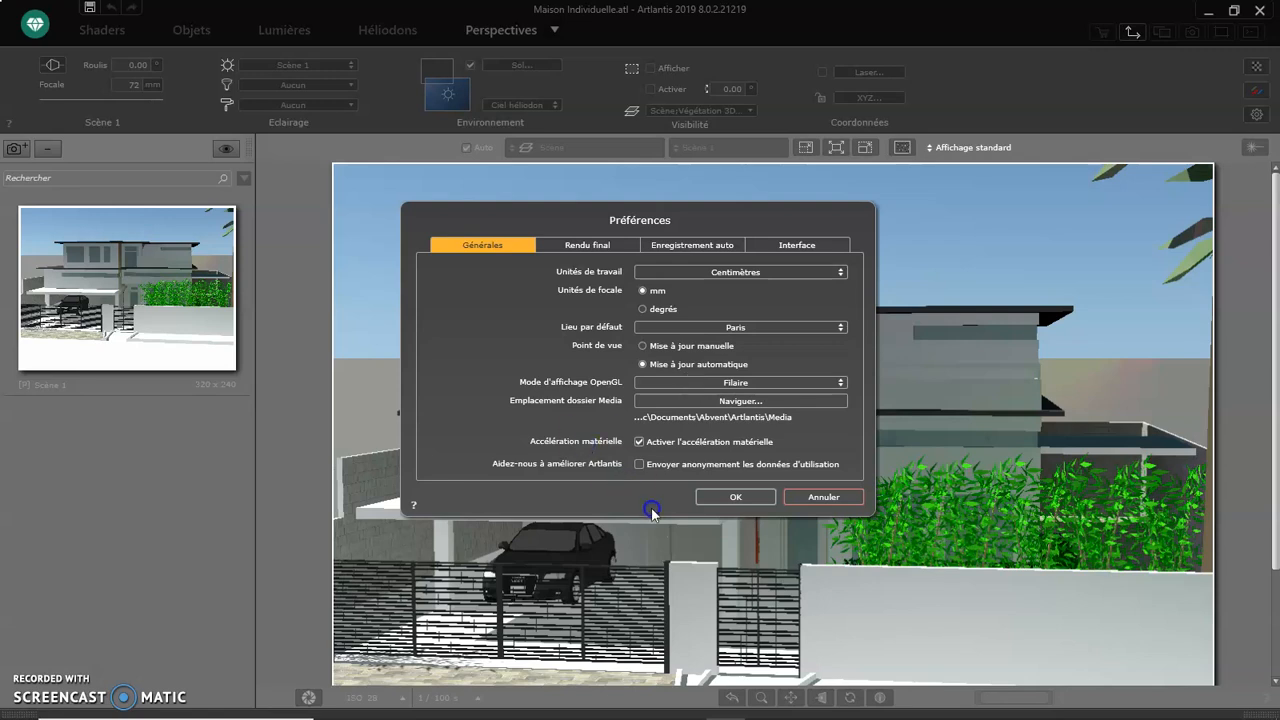
{"action": "left_click", "coordinate": [730, 497]}
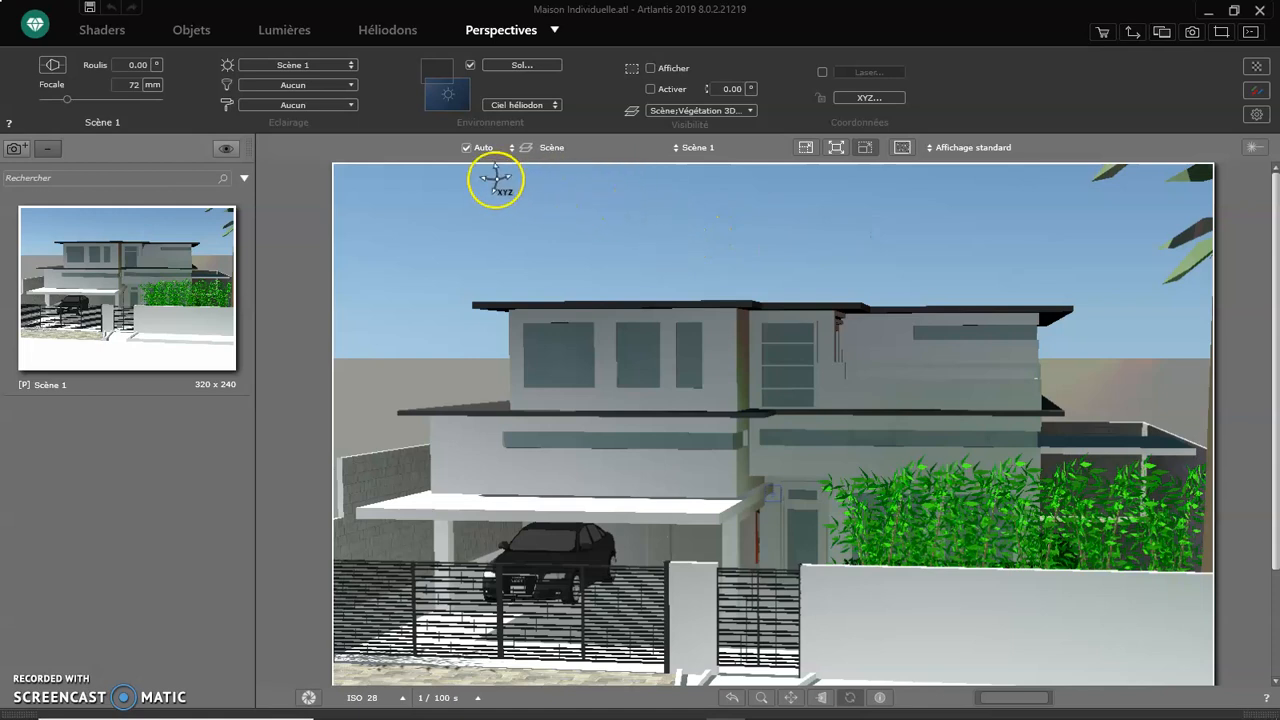
{"action": "left_click", "coordinate": [329, 114]}
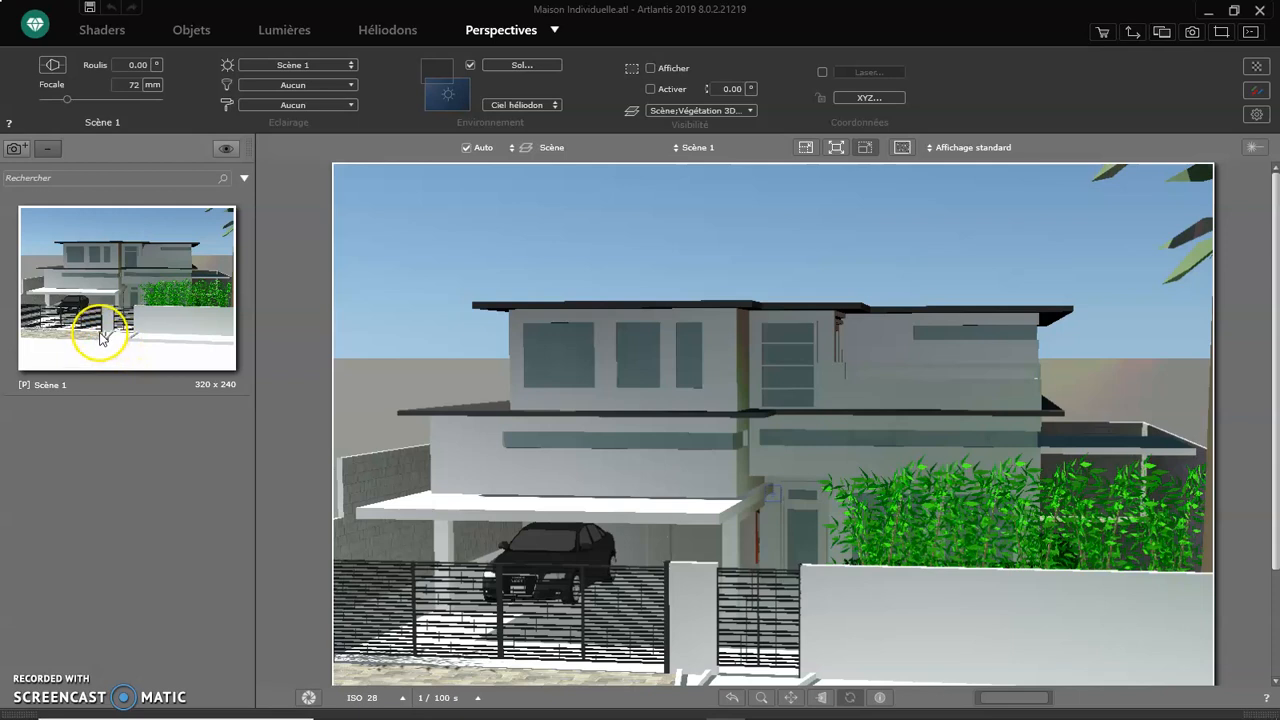
Add a new perspective based on Scène 1 and orbit its camera to view the house at an angle
{"action": "left_click", "coordinate": [18, 152]}
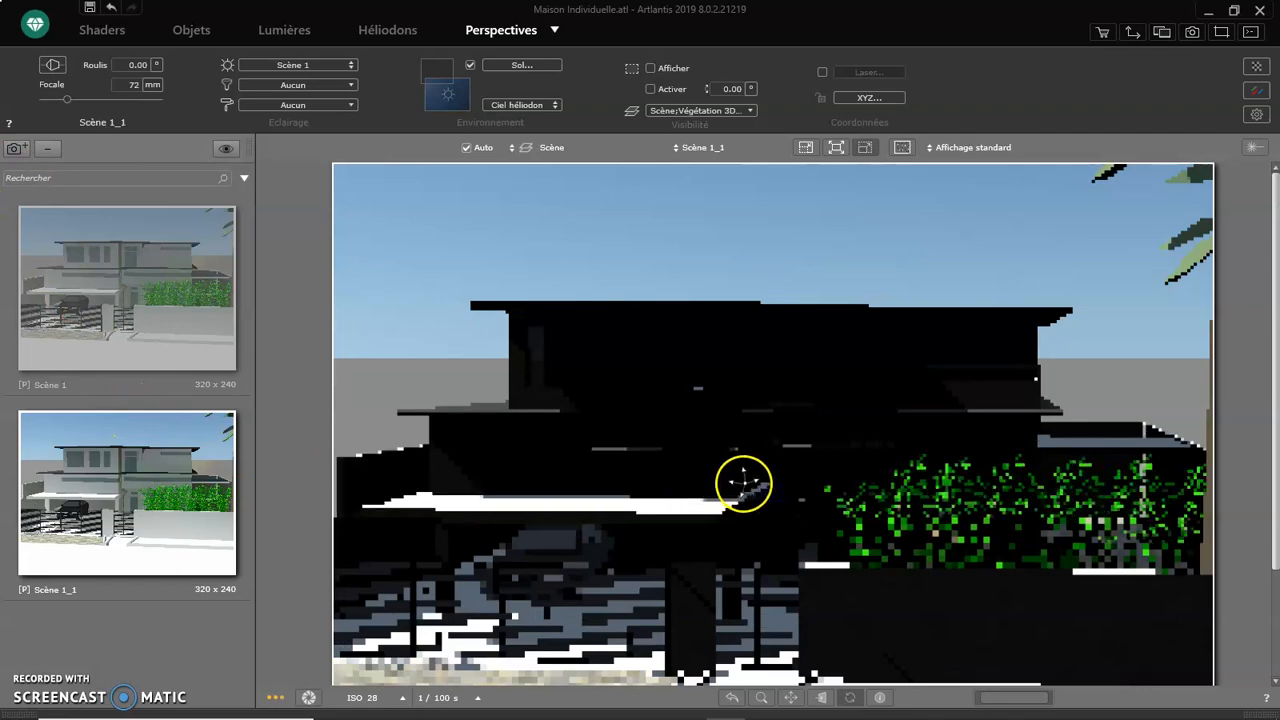
{"action": "left_click", "coordinate": [643, 511]}
{"action": "left_click_drag", "start_coordinate": [643, 511], "coordinate": [820, 486]}
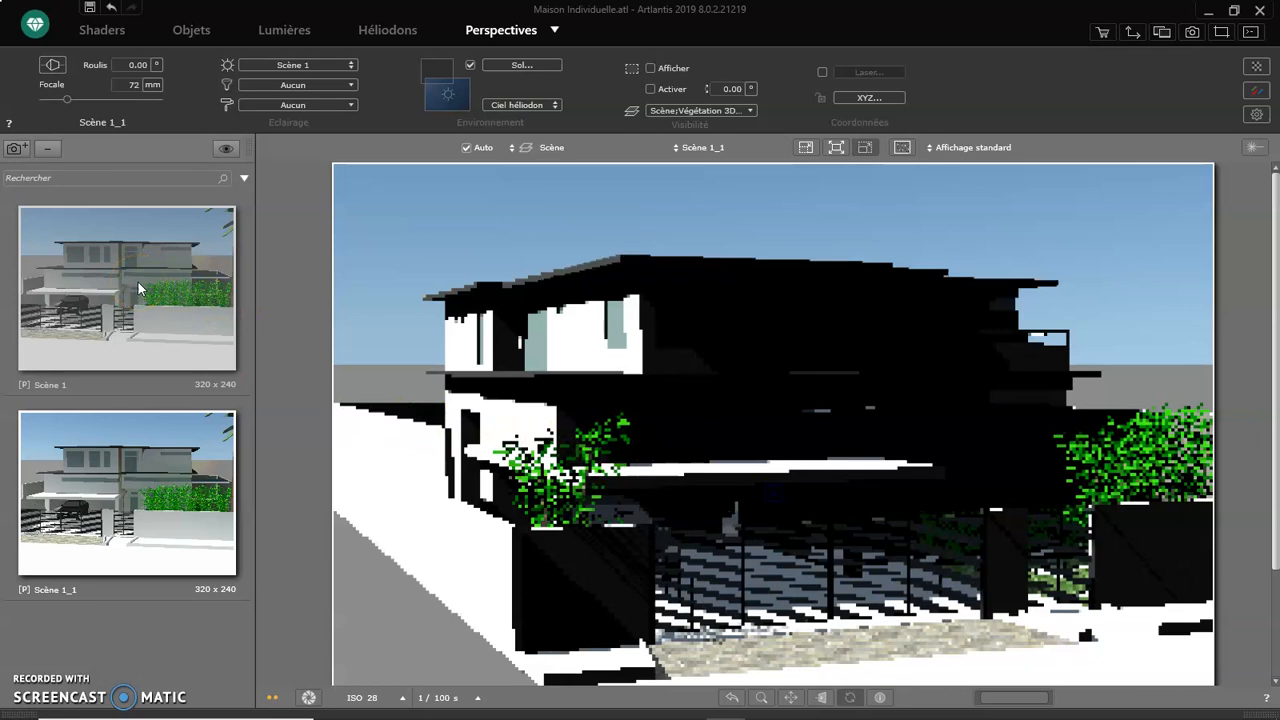
Rename the original Scène 1 perspective as "Vue extérieure côté rue"
{"action": "left_click", "coordinate": [138, 283]}
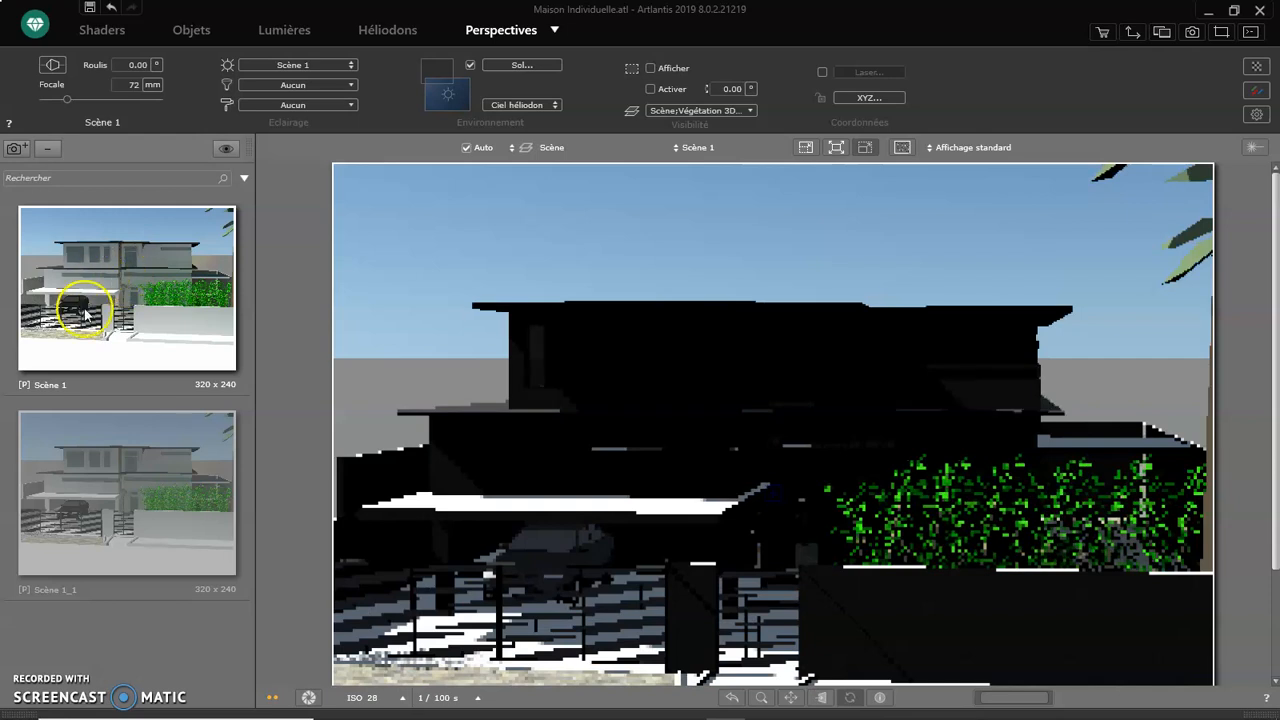
{"action": "double_click", "coordinate": [62, 384]}
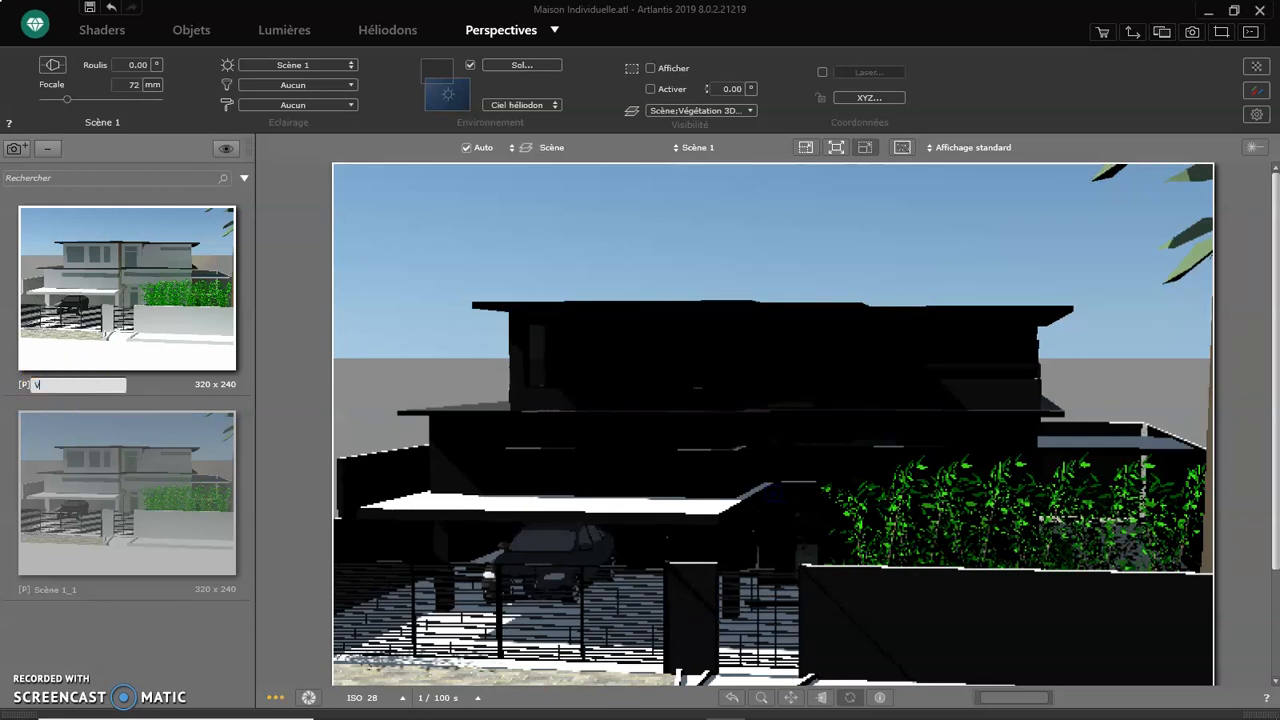
{"action": "type", "text": "Vue extérie"}
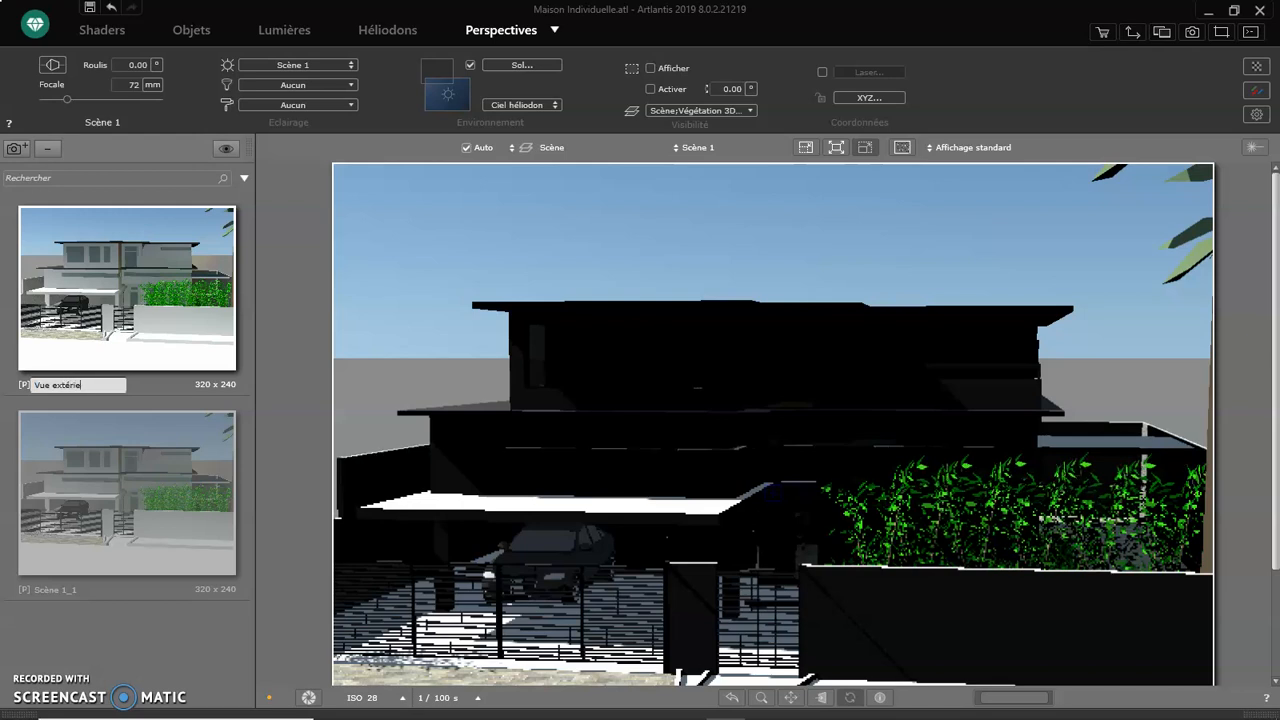
{"action": "type", "text": "ure face"}
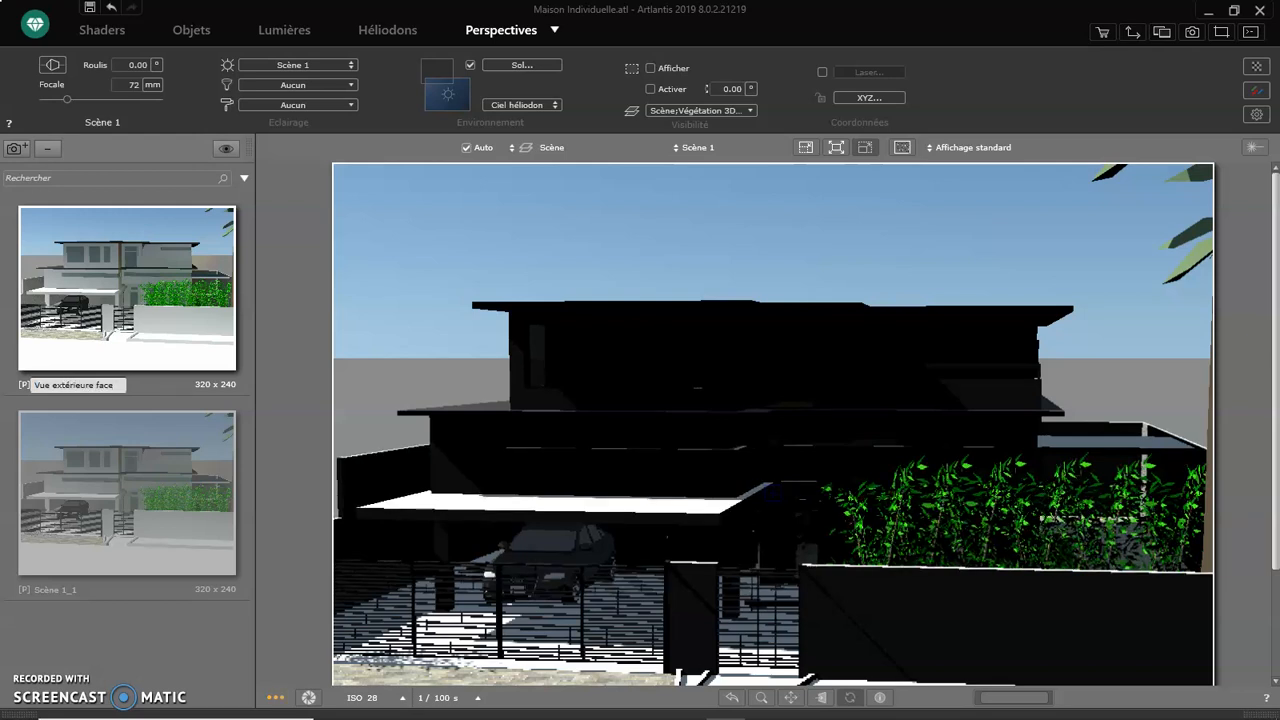
{"action": "type", "text": " rue"}
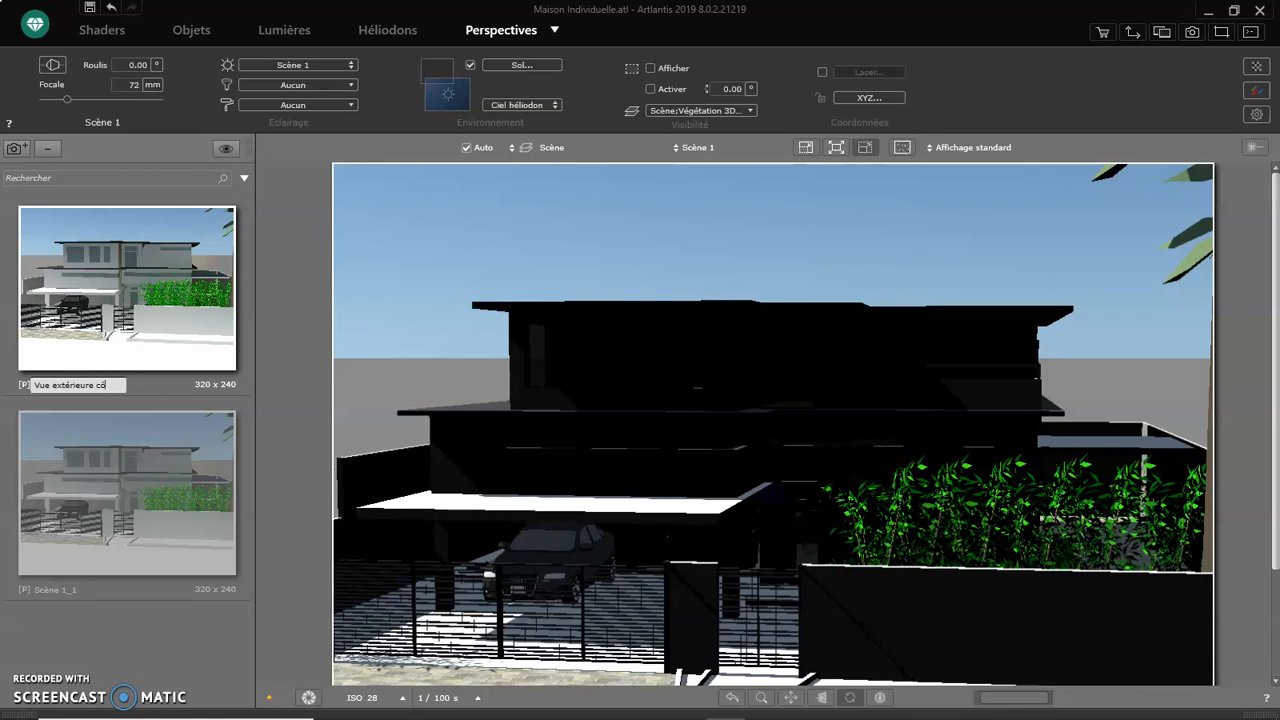
{"action": "type", "text": "é rue"}
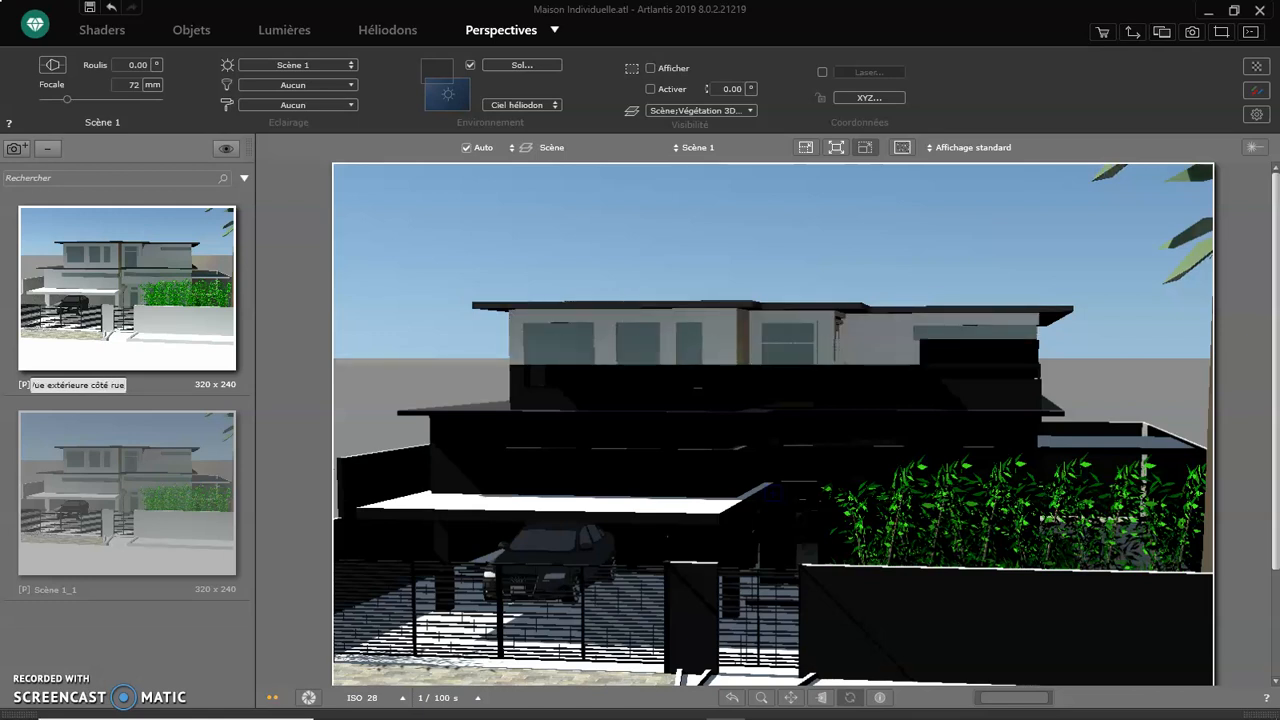
{"action": "key", "text": "Return"}
{"action": "left_click", "coordinate": [63, 568]}
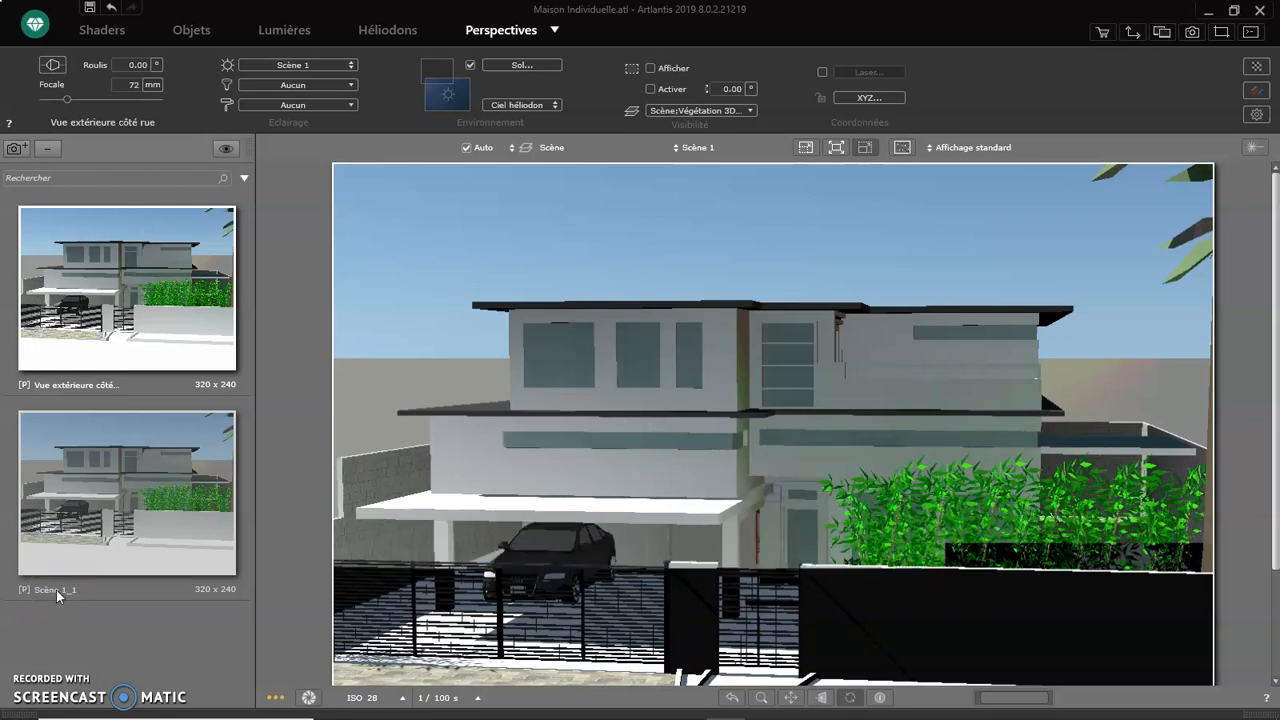
{"action": "left_click", "coordinate": [59, 597]}
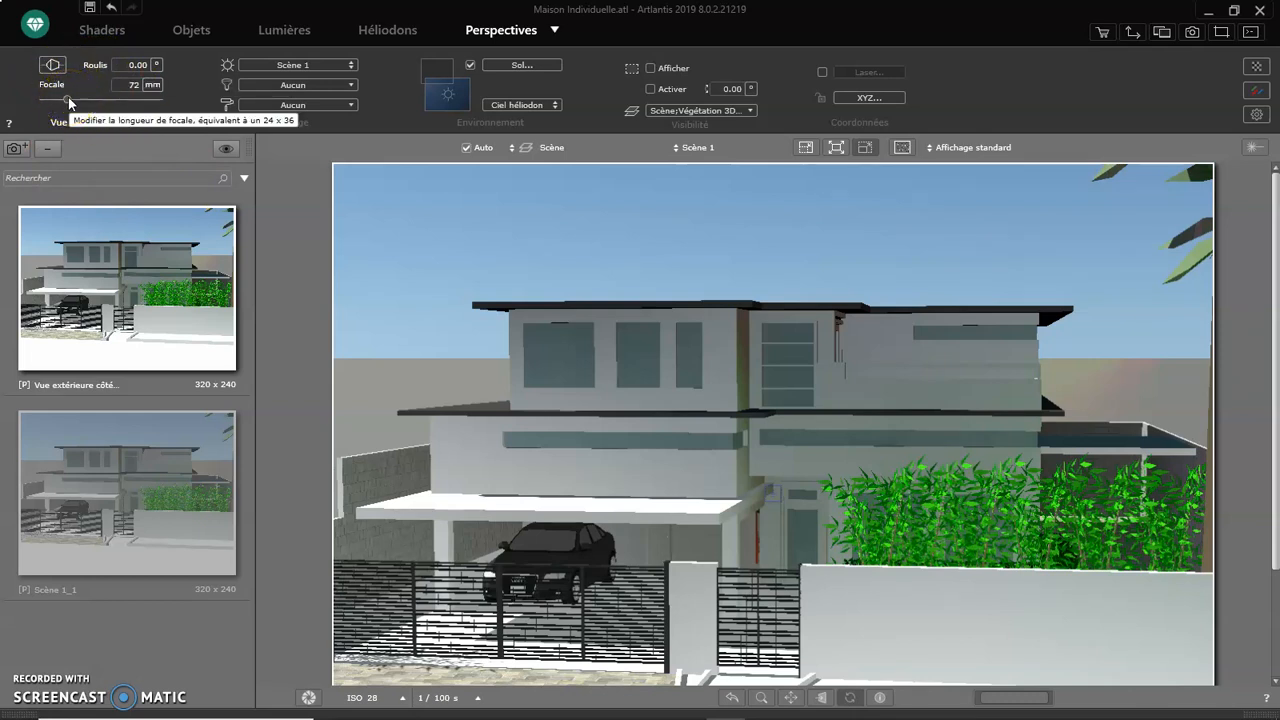
Set the street-side perspective's focal length to 50 mm, checking the camera's field of view in the 2D plan view
{"action": "left_click_drag", "start_coordinate": [69, 101], "coordinate": [70, 101]}
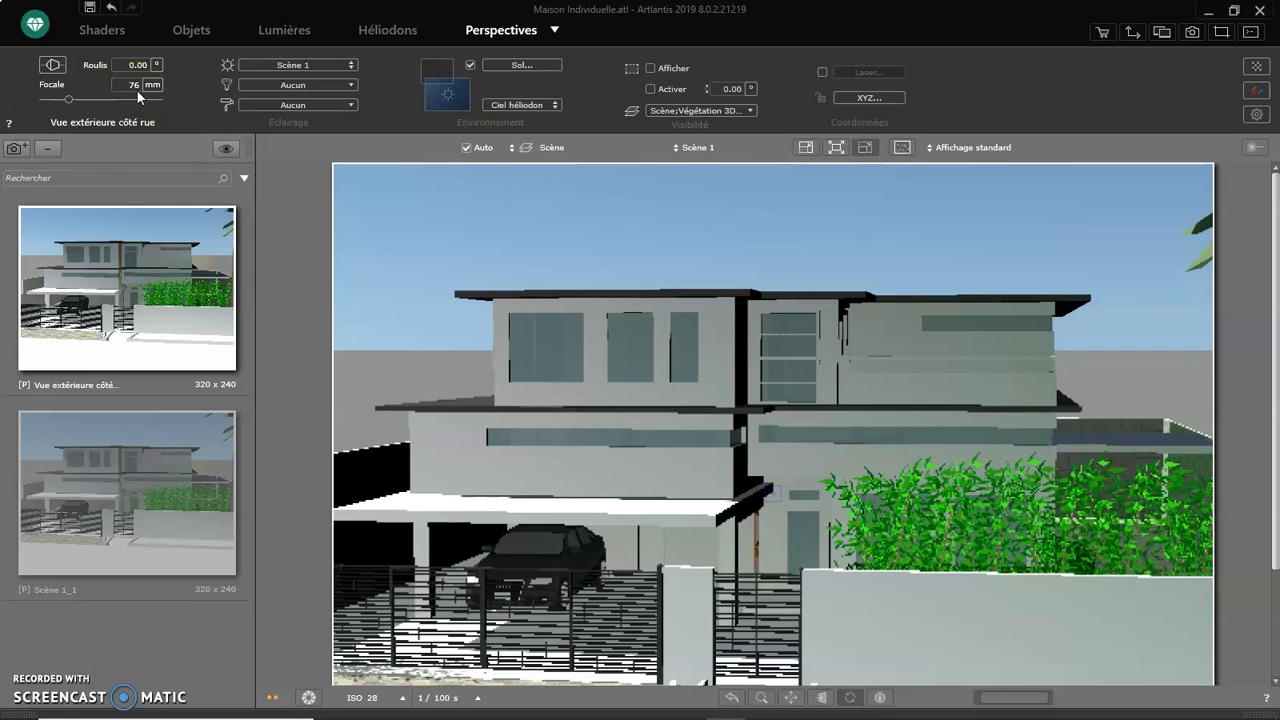
{"action": "left_click", "coordinate": [1133, 36]}
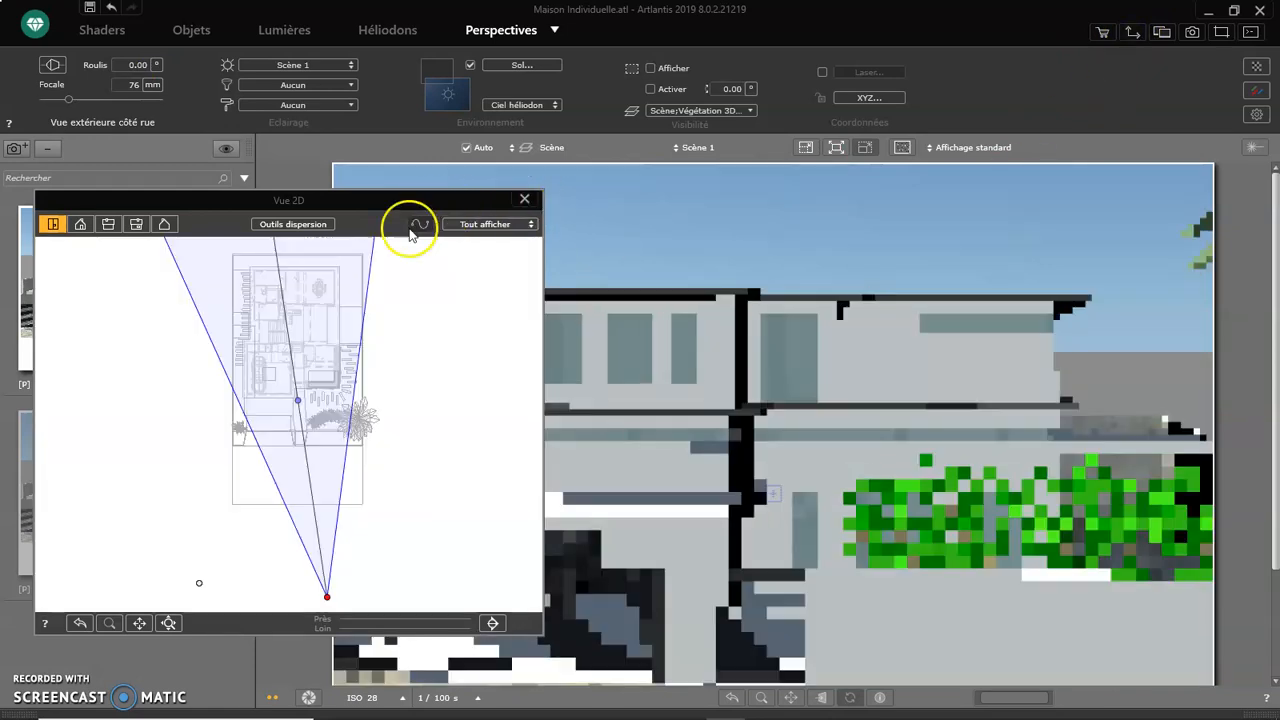
{"action": "left_click_drag", "start_coordinate": [370, 287], "coordinate": [424, 318]}
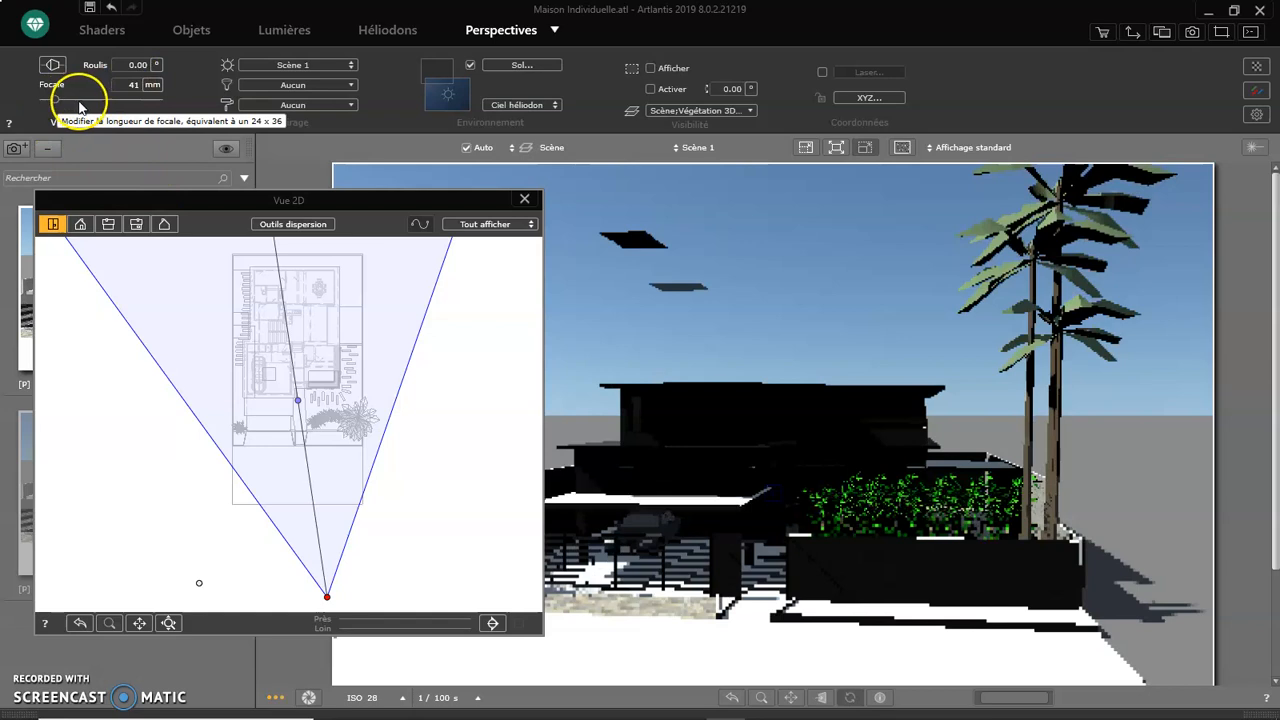
{"action": "left_click_drag", "start_coordinate": [414, 324], "coordinate": [400, 323]}
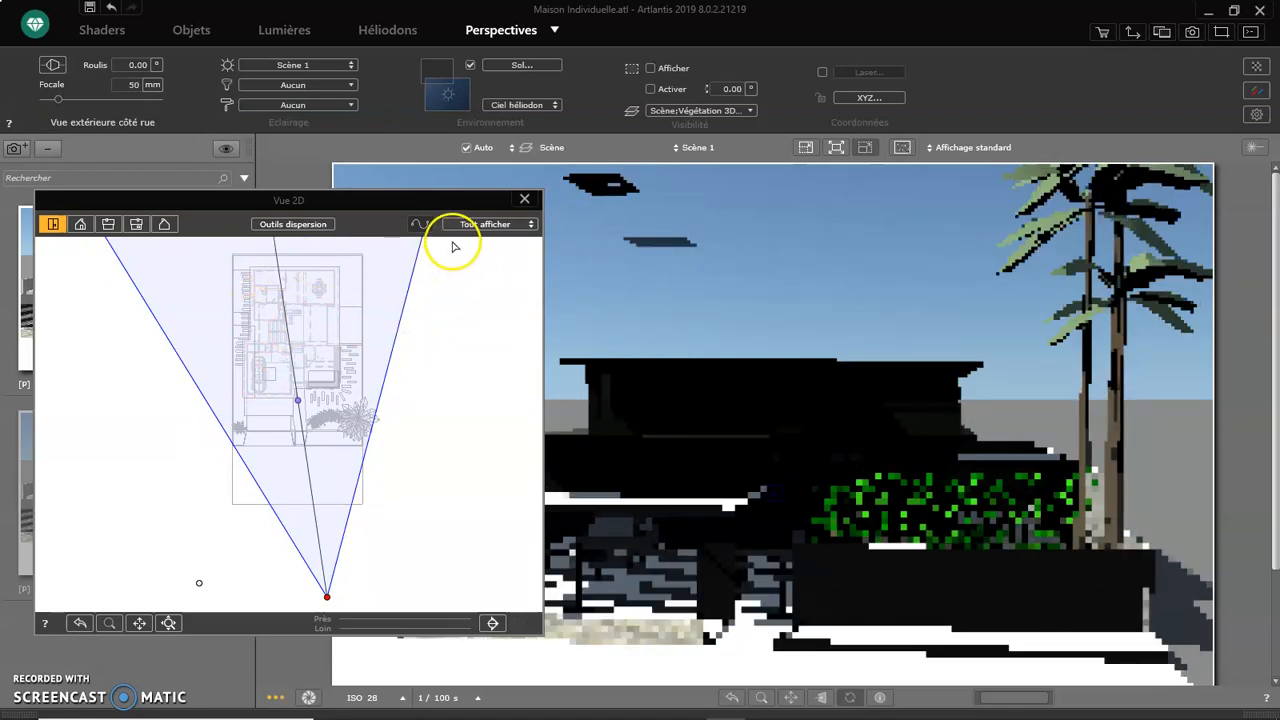
{"action": "left_click", "coordinate": [524, 199]}
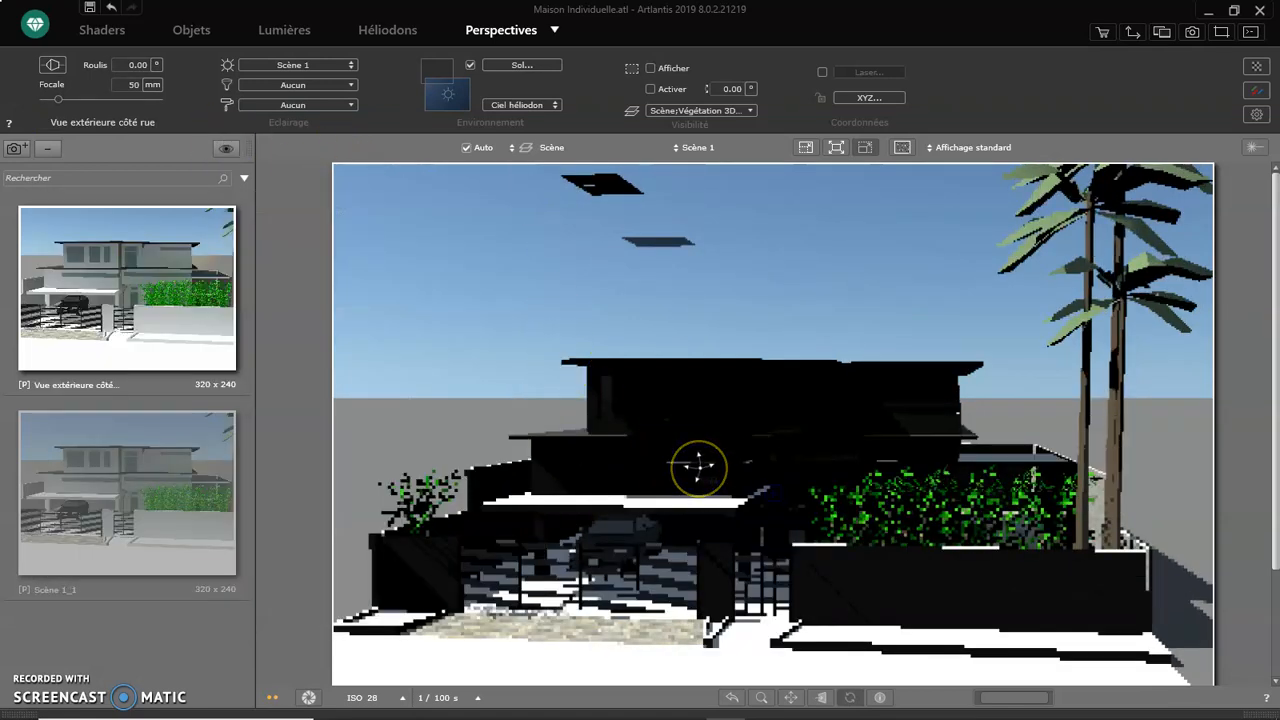
Try a camera roll of 20° on the street-side perspective and orbit the tilted view
{"action": "scroll", "coordinate": [699, 468], "scroll_direction": "up", "scroll_amount": 2}
{"action": "scroll", "coordinate": [590, 397], "scroll_direction": "up", "scroll_amount": 3}
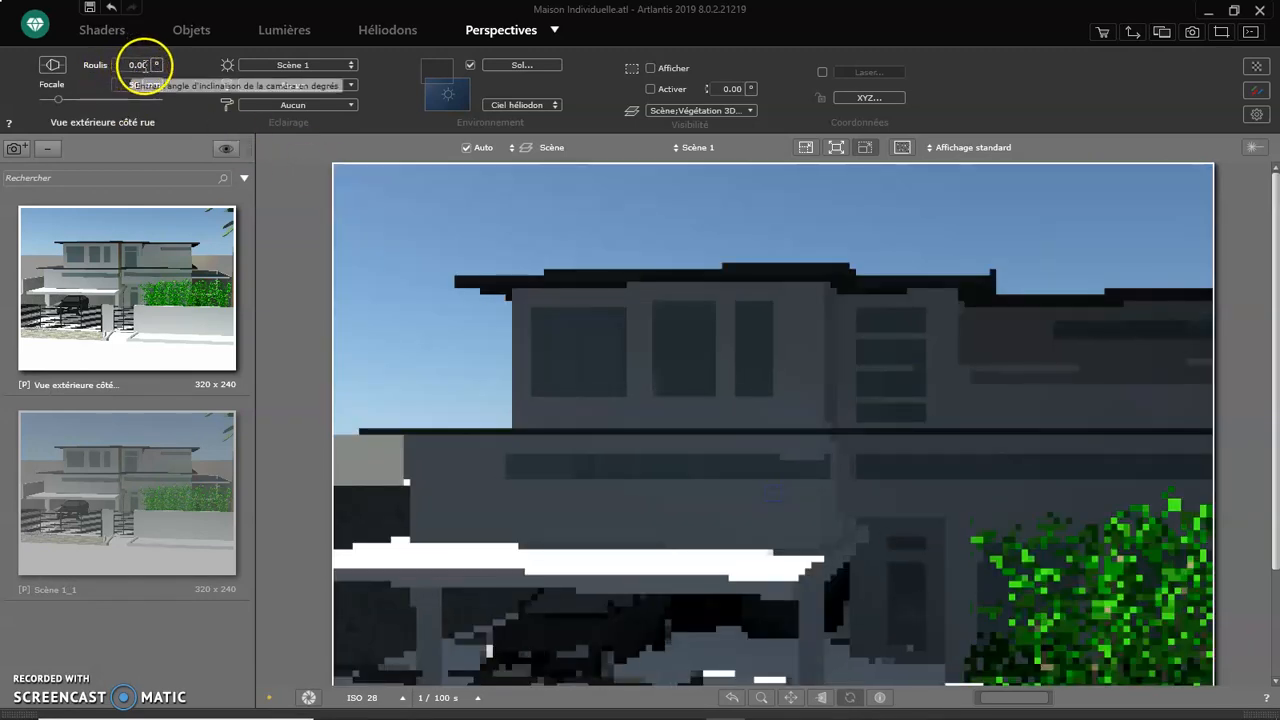
{"action": "double_click", "coordinate": [127, 64]}
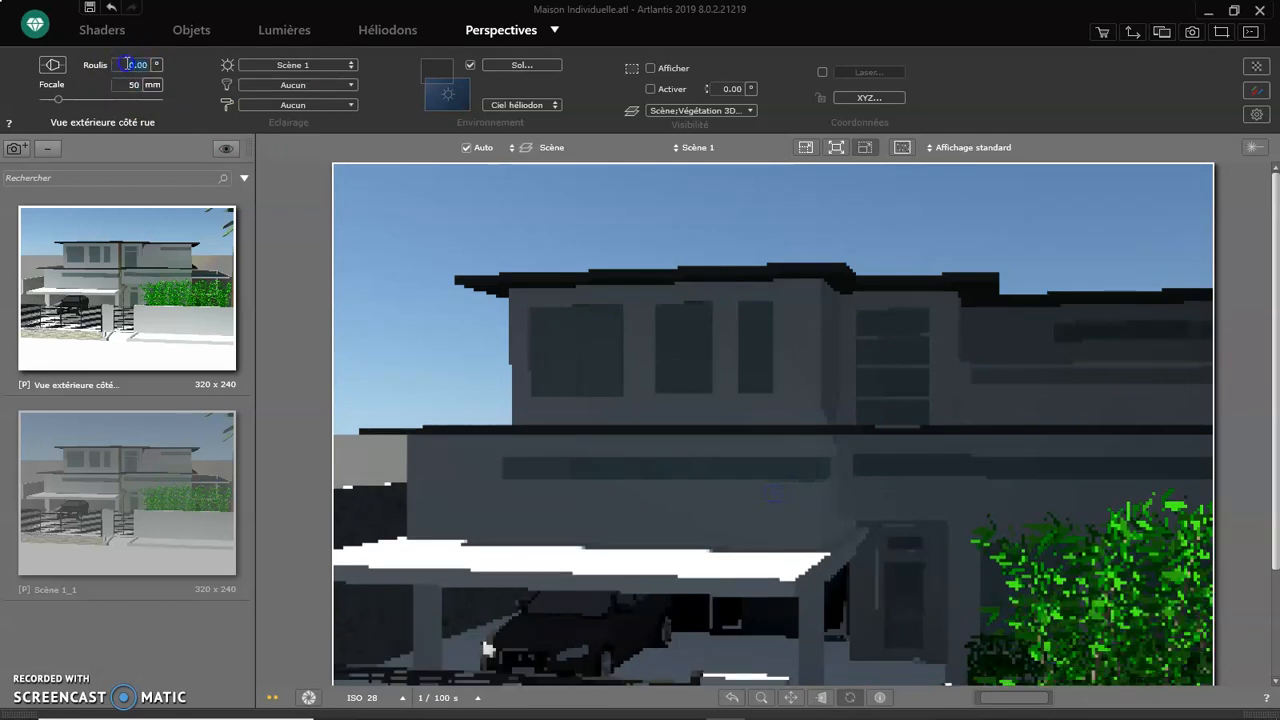
{"action": "left_click", "coordinate": [112, 66]}
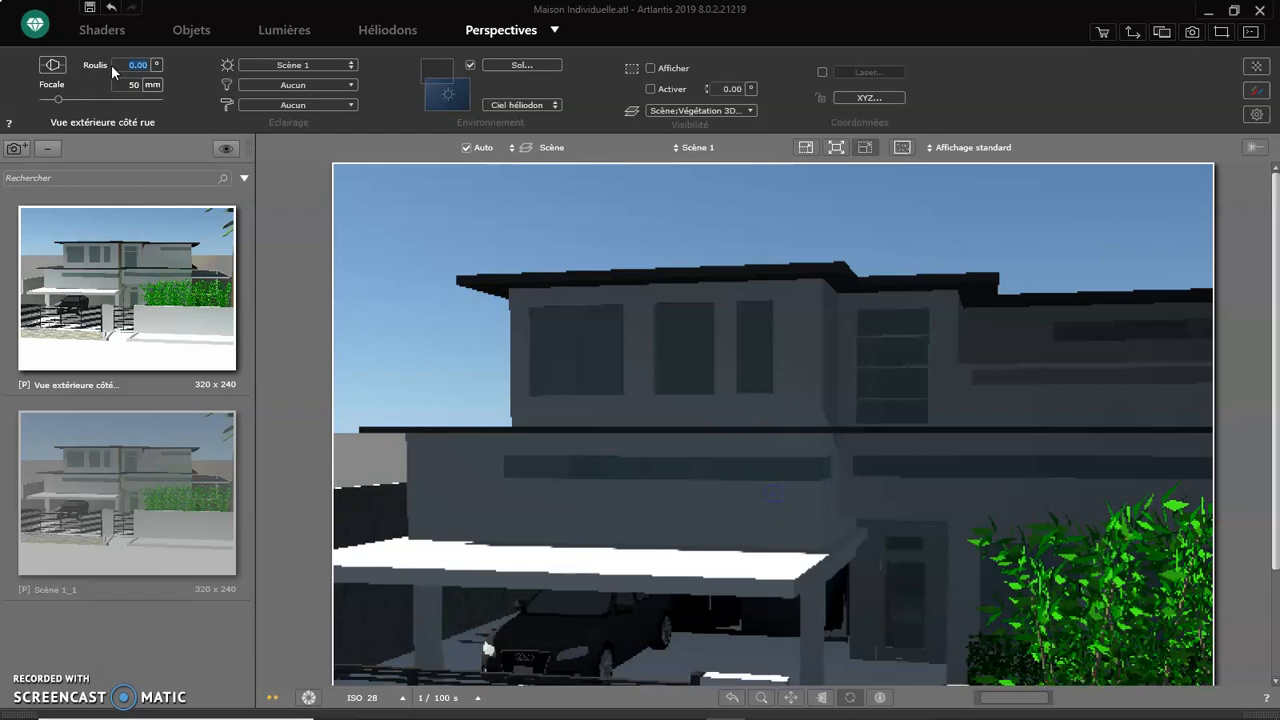
{"action": "type", "text": "20"}
{"action": "key", "text": "Return"}
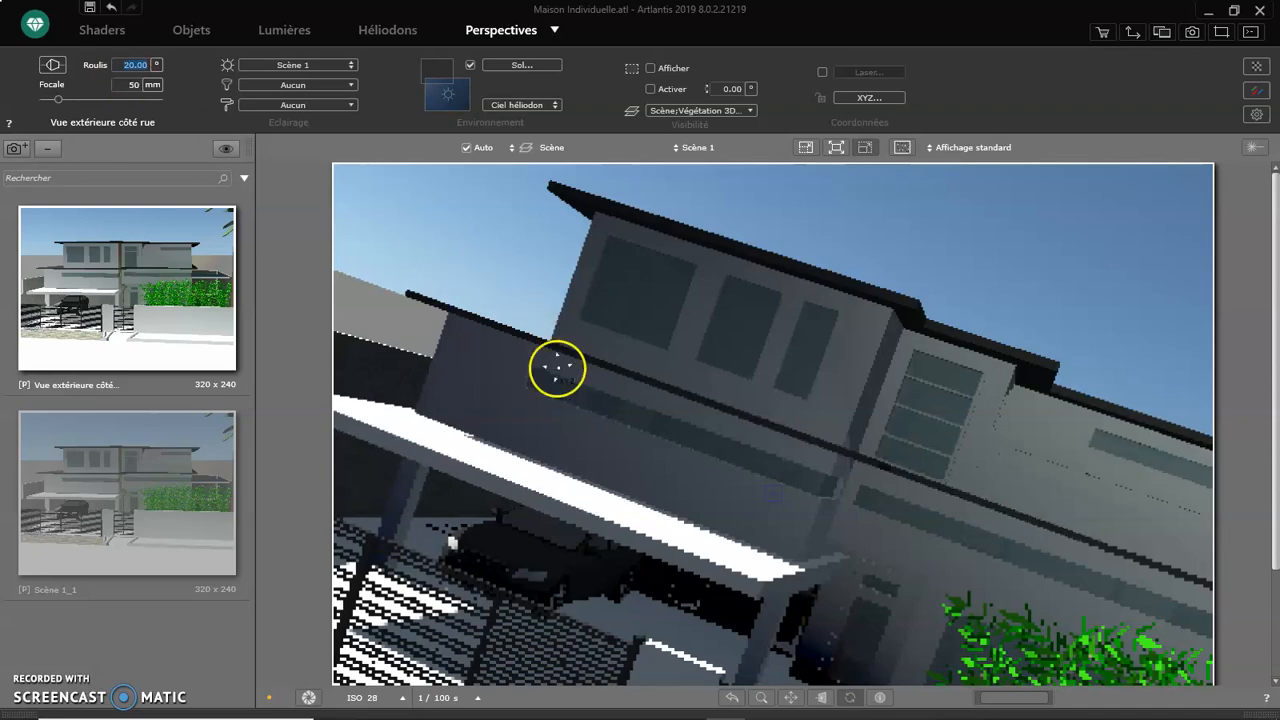
{"action": "left_click_drag", "start_coordinate": [545, 443], "coordinate": [575, 492]}
{"action": "middle_click_drag", "start_coordinate": [659, 497], "coordinate": [651, 391]}
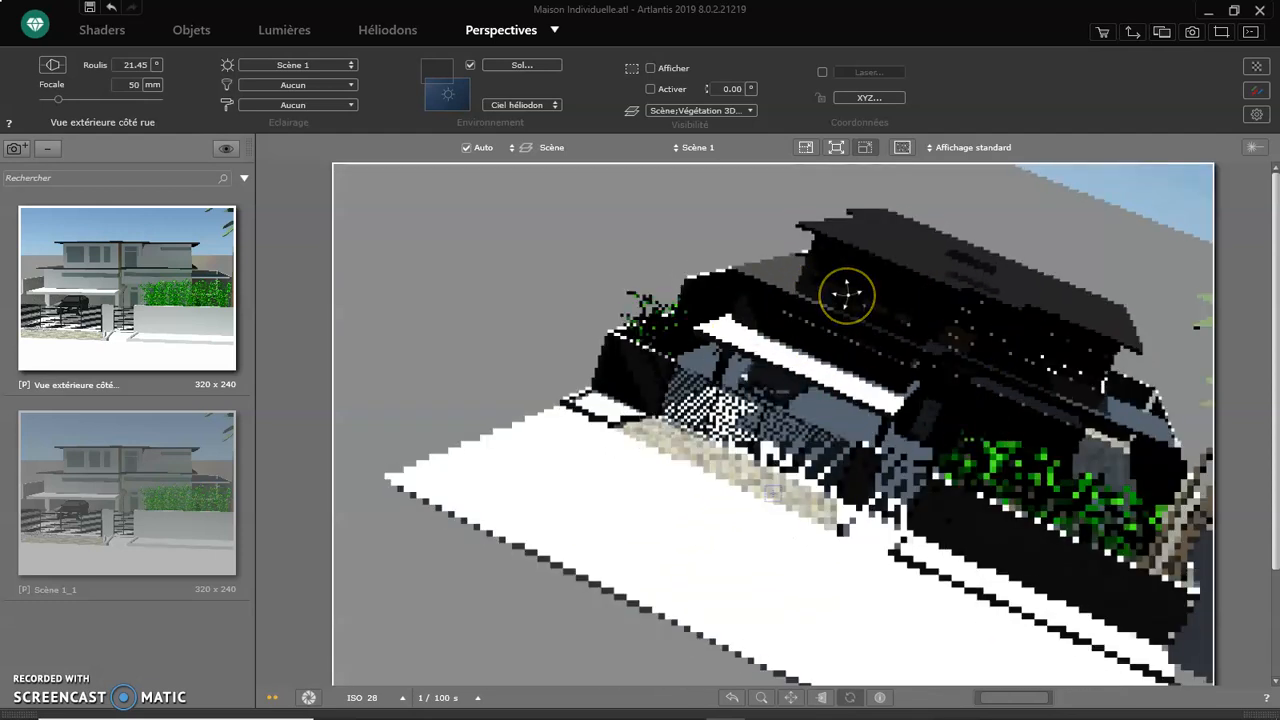
Reset the camera roll to 0° and orbit back to a level view of the house's street facade
{"action": "double_click", "coordinate": [128, 64]}
{"action": "type", "text": "0"}
{"action": "key", "text": "Return"}
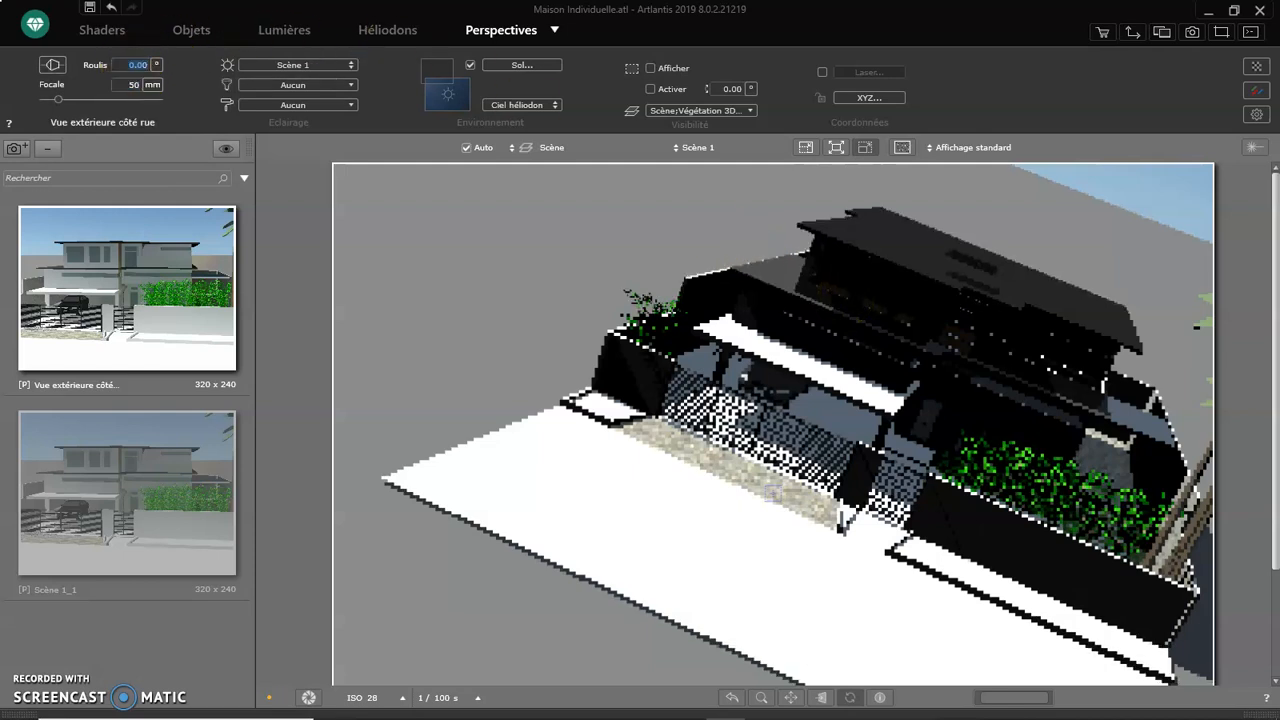
{"action": "left_click_drag", "start_coordinate": [559, 311], "coordinate": [597, 408]}
{"action": "left_click_drag", "start_coordinate": [589, 357], "coordinate": [704, 326]}
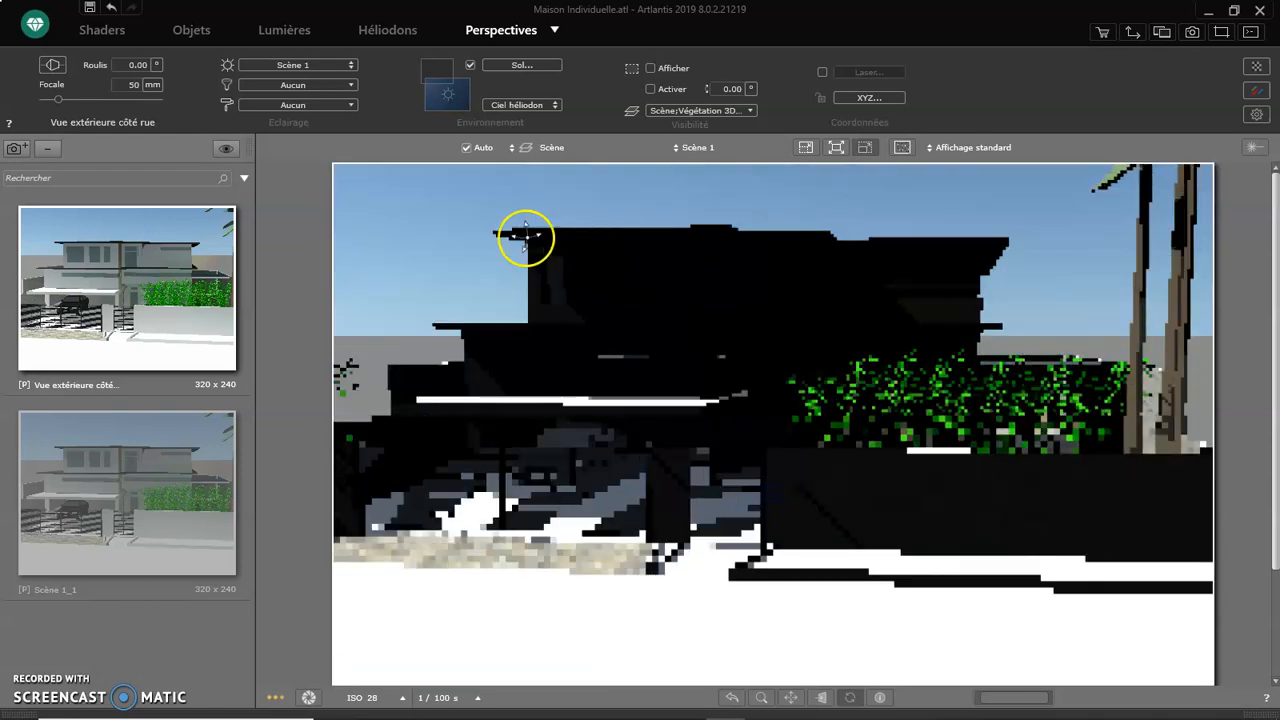
Compare the street-side perspective's lighting with the heliodon set to Aucun and to Scène 1, finishing on Scène 1
{"action": "left_click", "coordinate": [252, 66]}
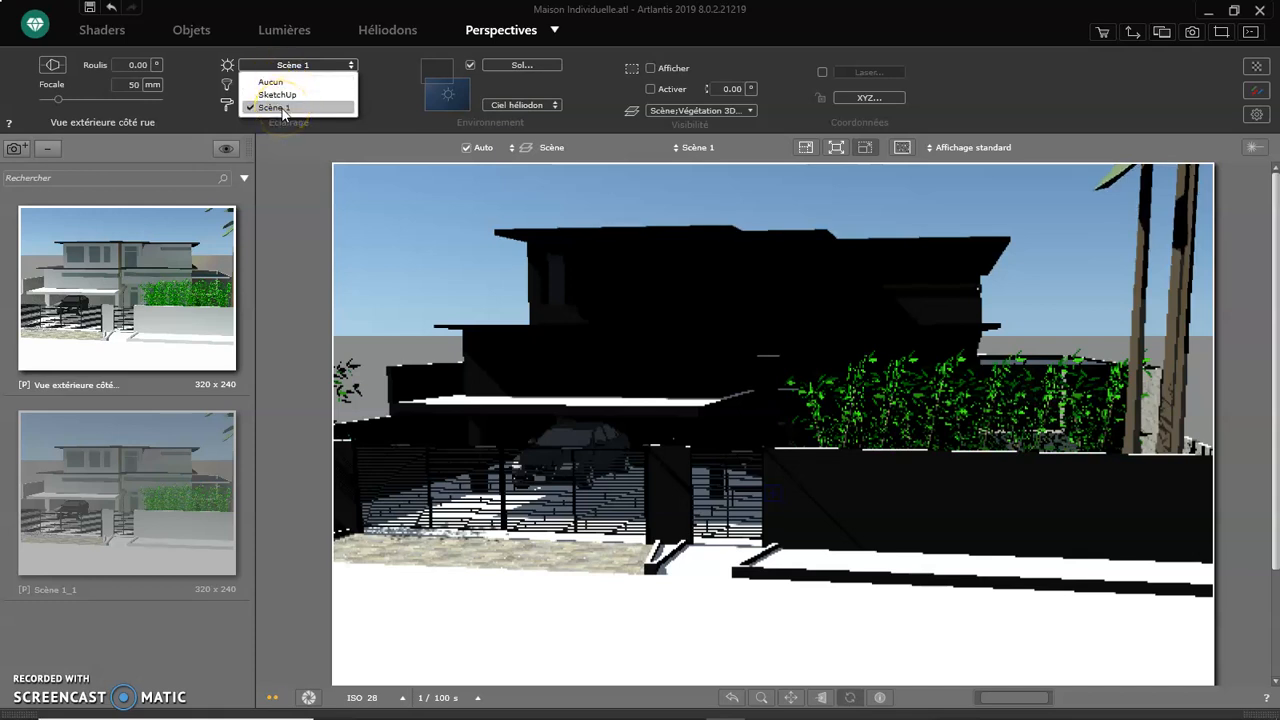
{"action": "left_click", "coordinate": [300, 82]}
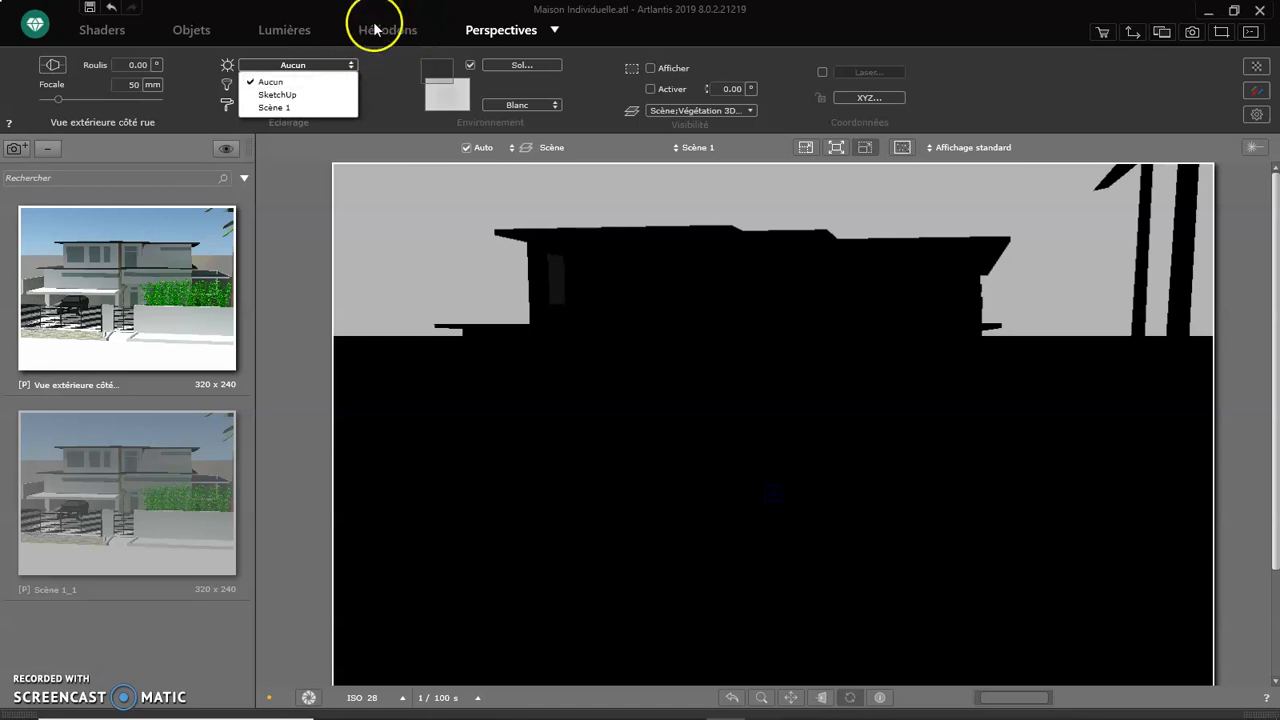
{"action": "left_click", "coordinate": [276, 107]}
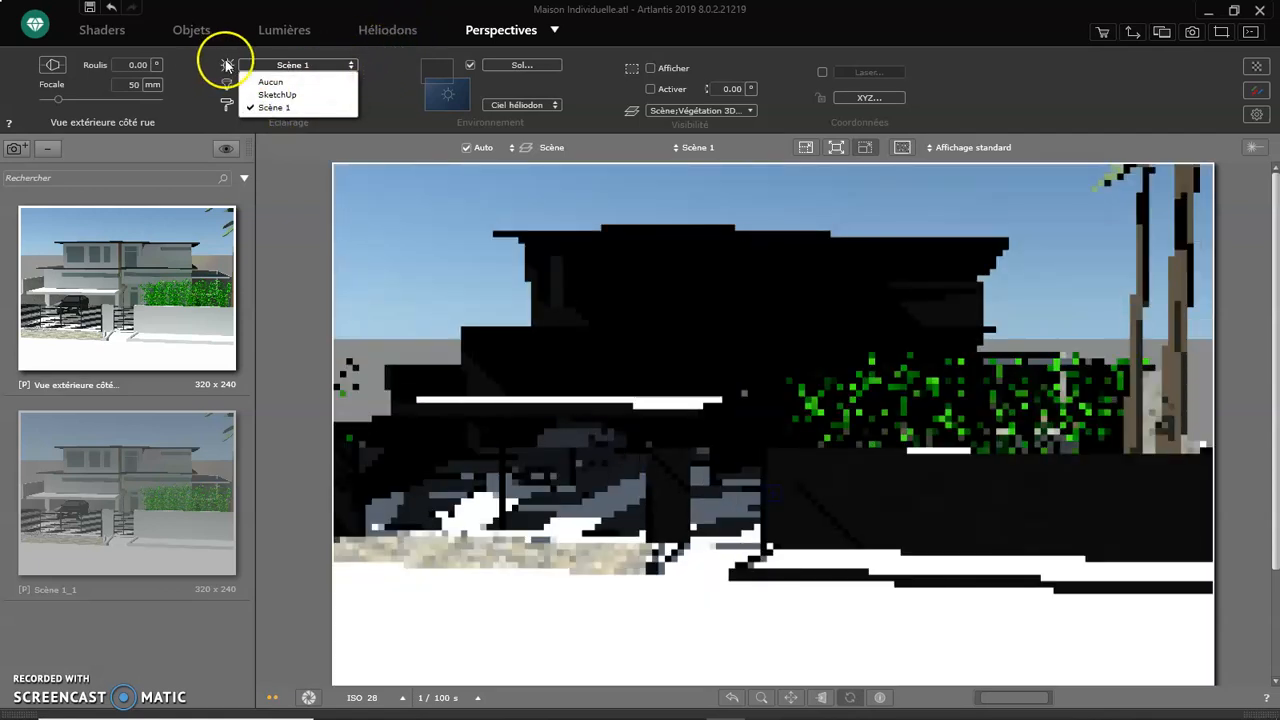
{"action": "left_click", "coordinate": [228, 66]}
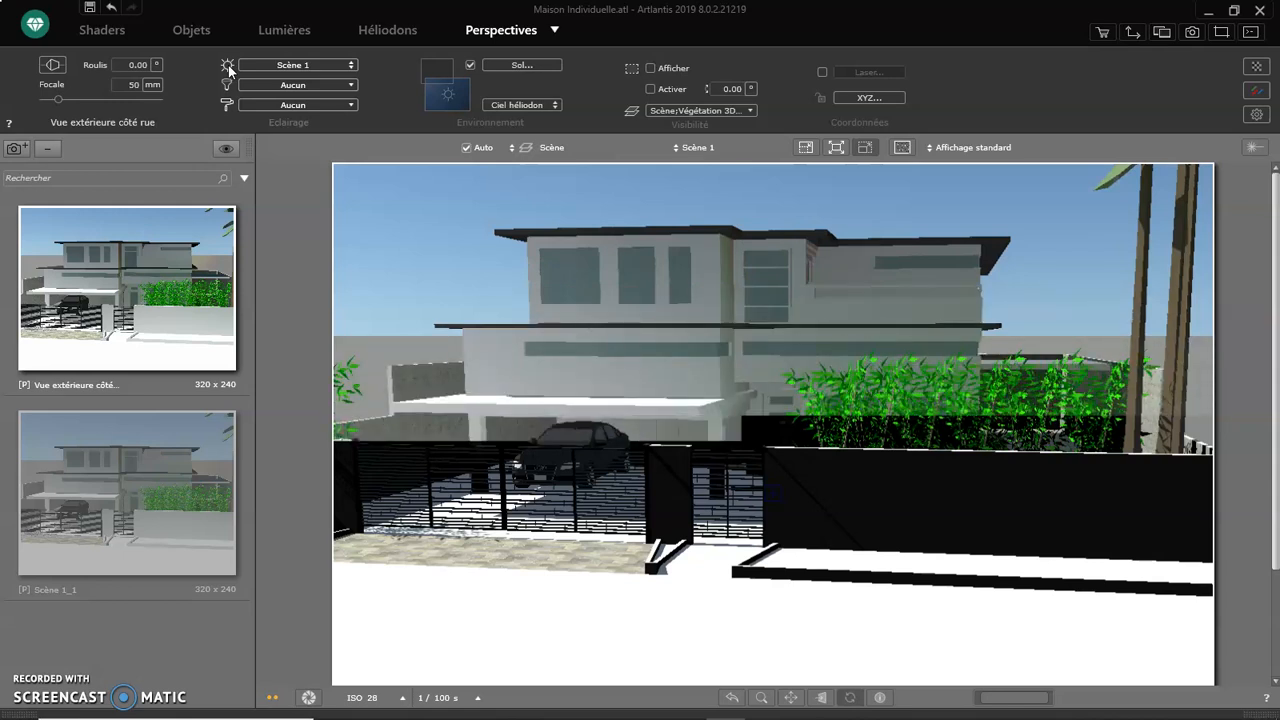
{"action": "left_click", "coordinate": [228, 84]}
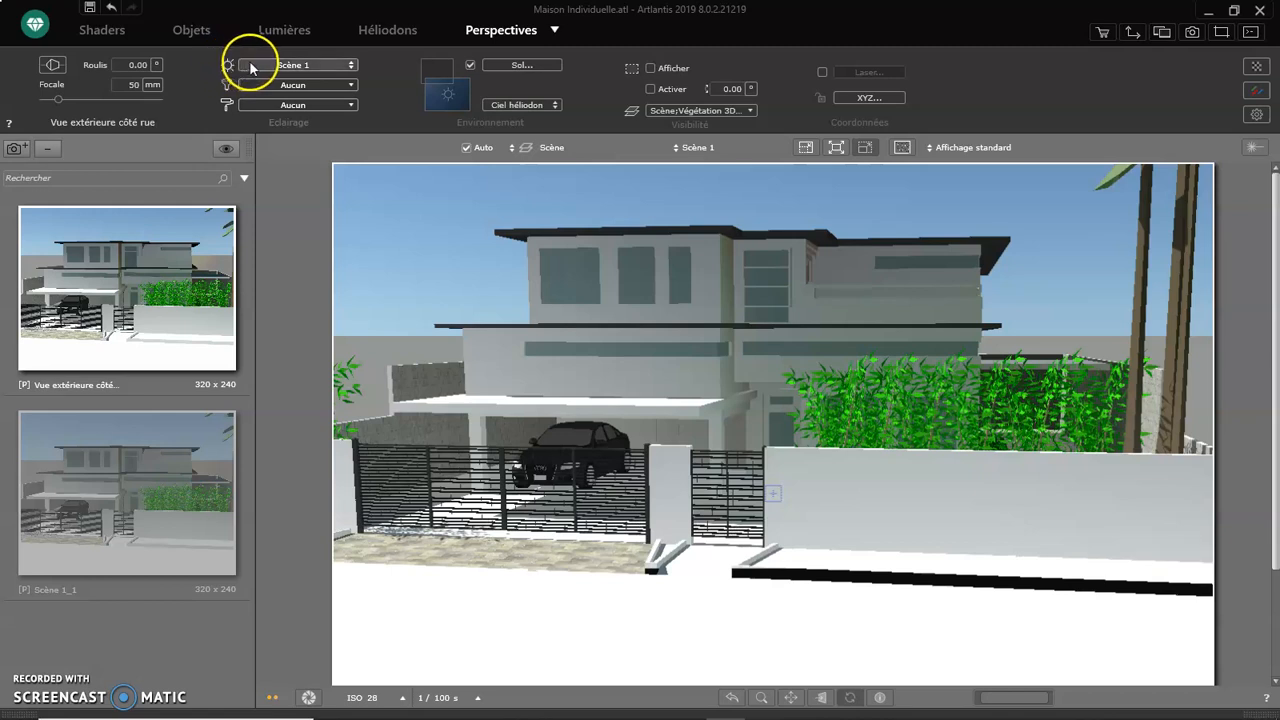
{"action": "left_click", "coordinate": [252, 66]}
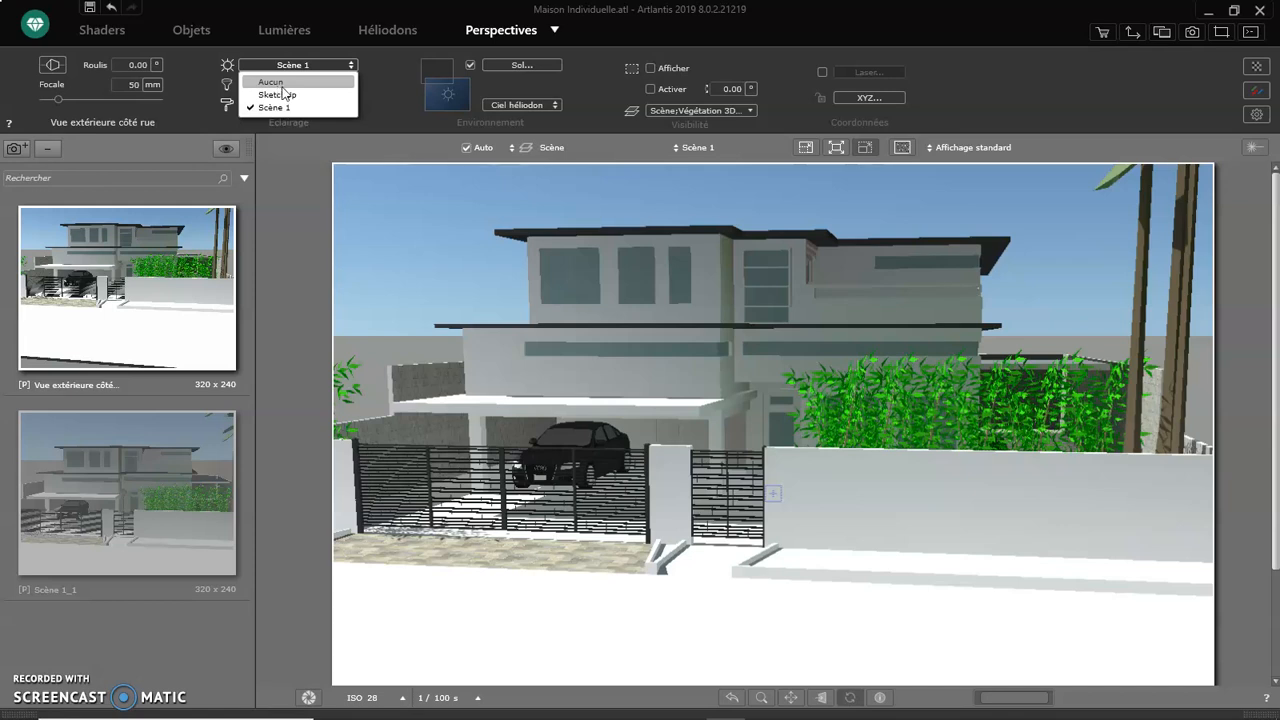
{"action": "left_click", "coordinate": [280, 81]}
{"action": "left_click", "coordinate": [295, 66]}
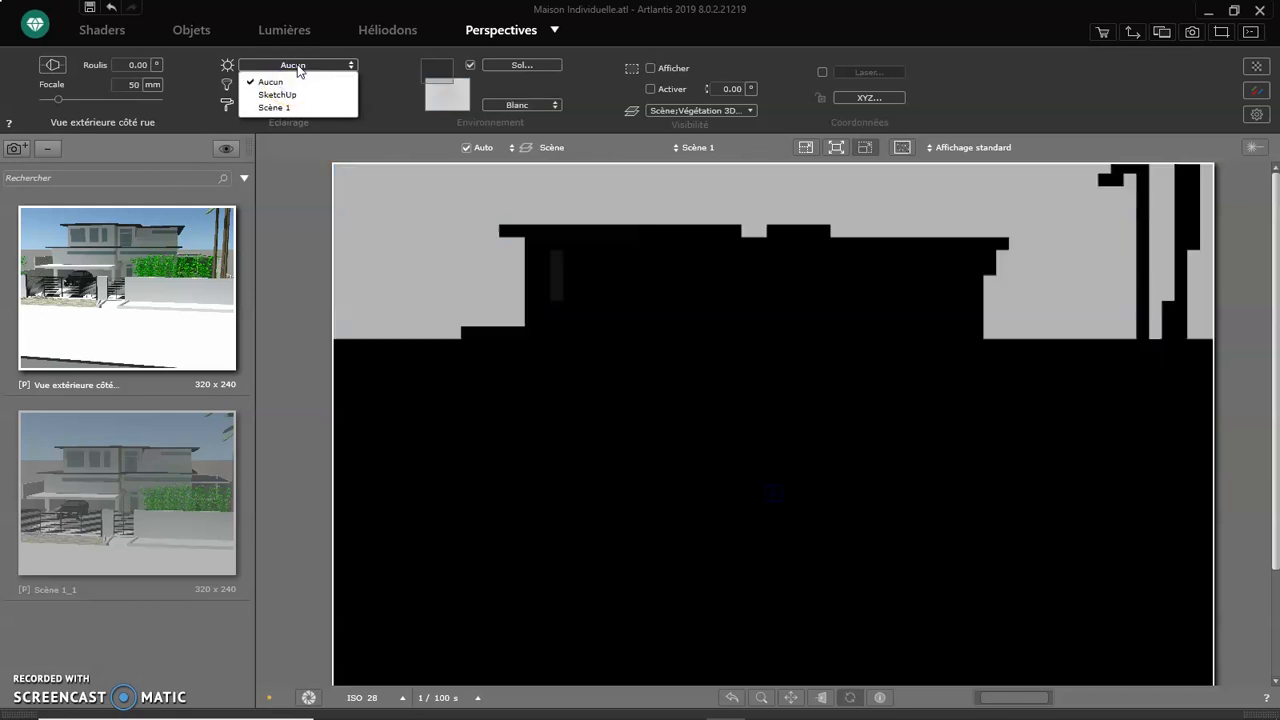
{"action": "left_click", "coordinate": [278, 107]}
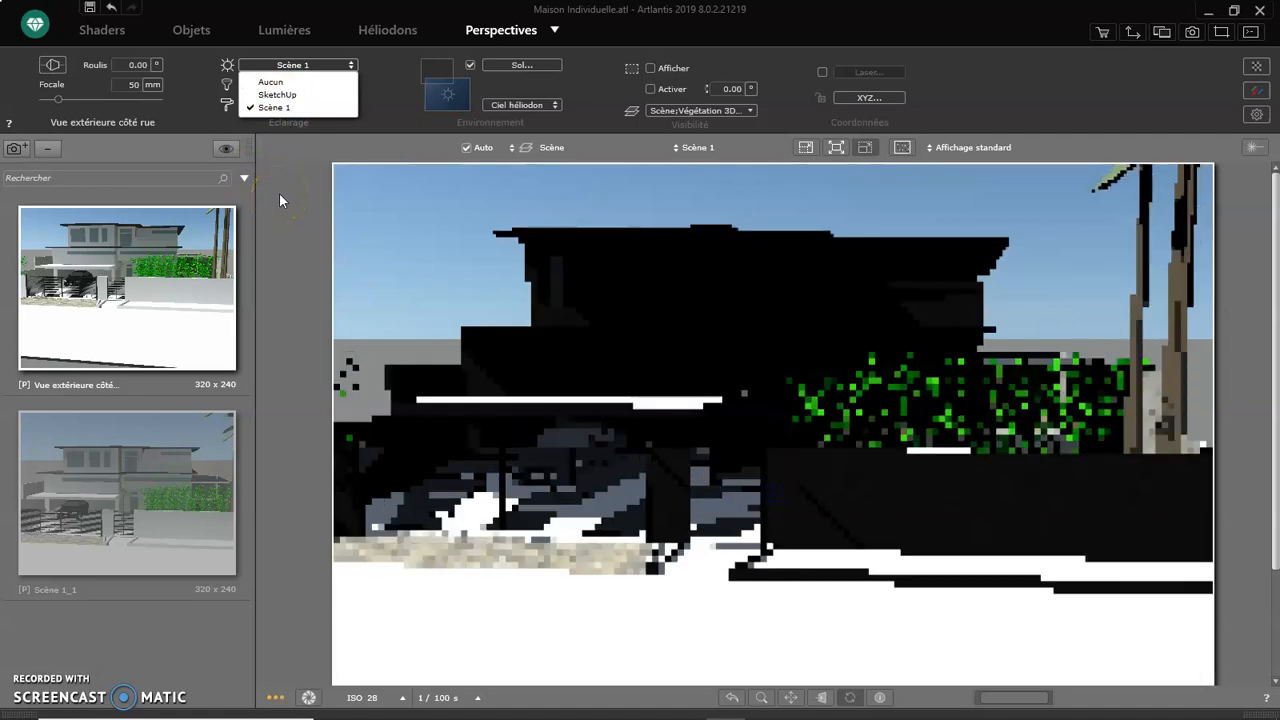
{"action": "left_click", "coordinate": [279, 193]}
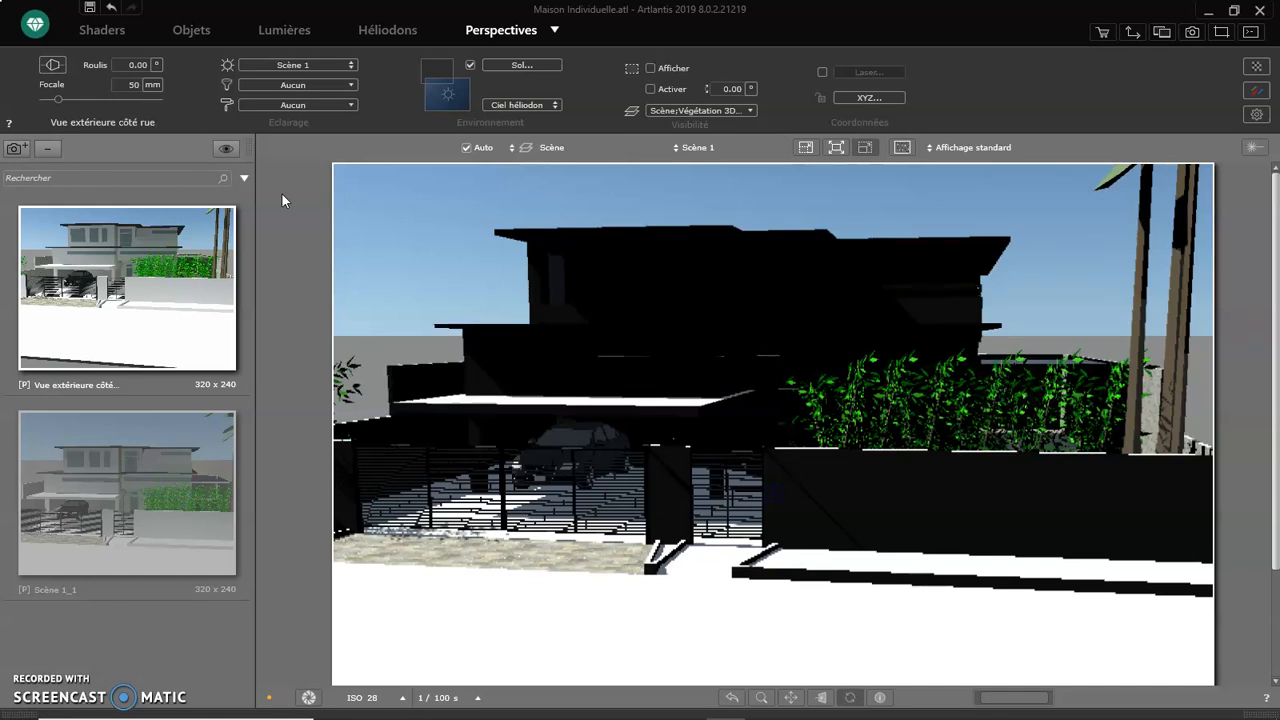
Try enabling Groupe de lumières for the street-side perspective, and set its light groups back to Aucun
{"action": "left_click", "coordinate": [231, 89]}
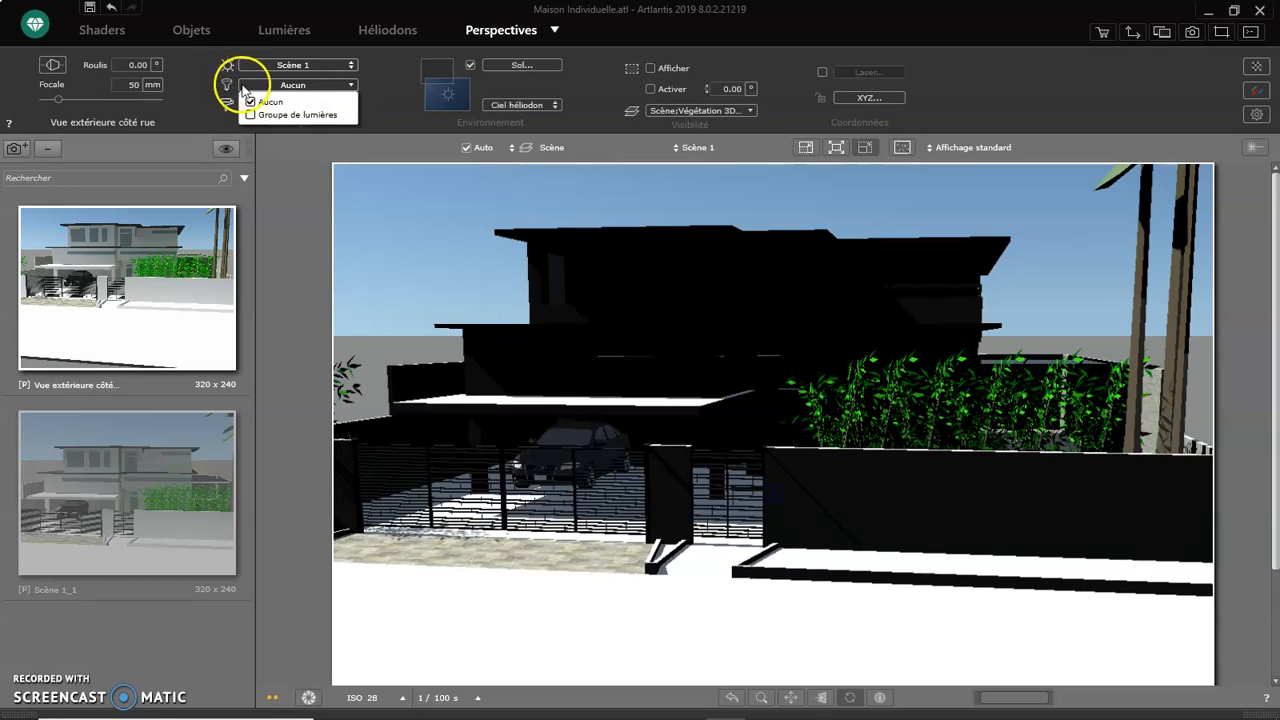
{"action": "left_click", "coordinate": [232, 89]}
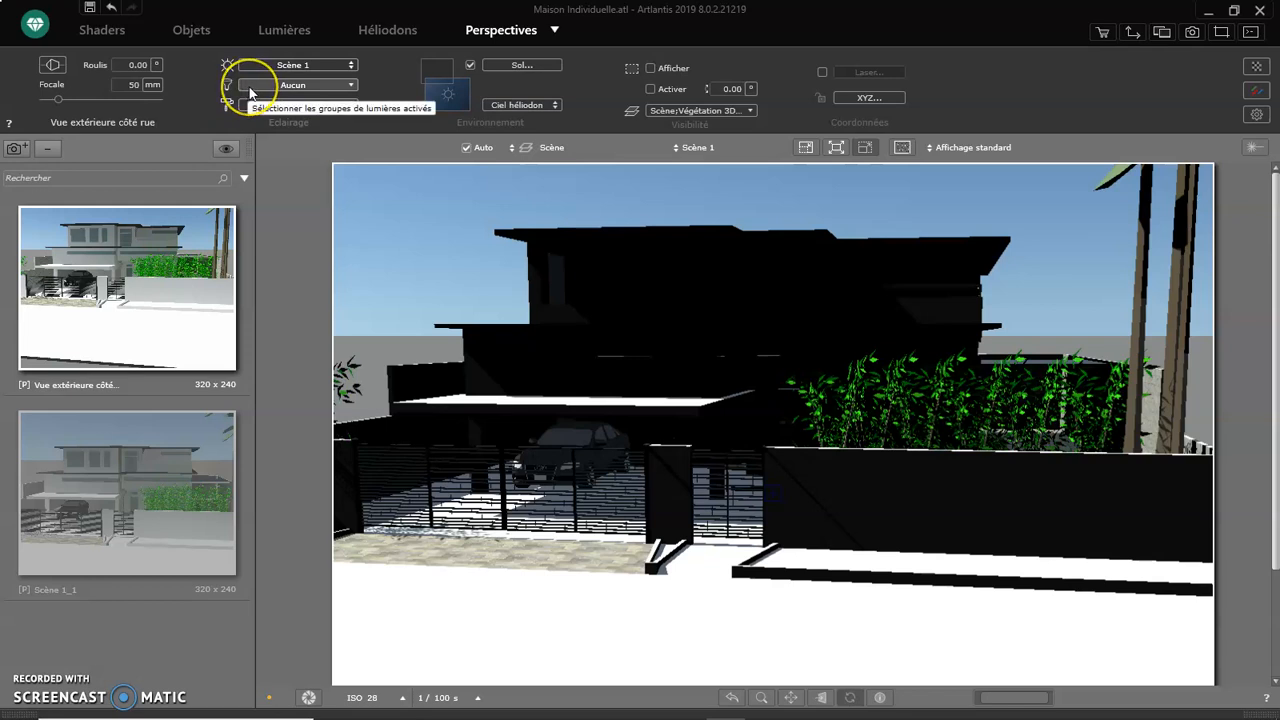
{"action": "left_click", "coordinate": [250, 88]}
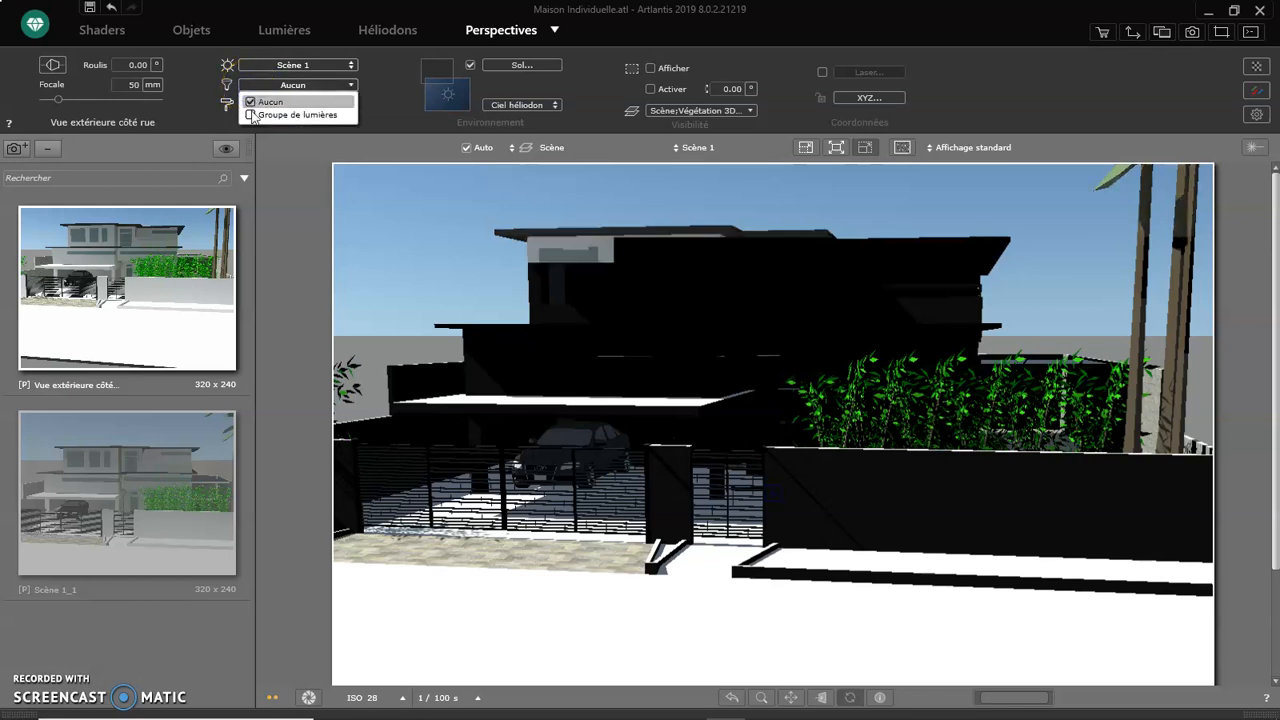
{"action": "left_click", "coordinate": [282, 114]}
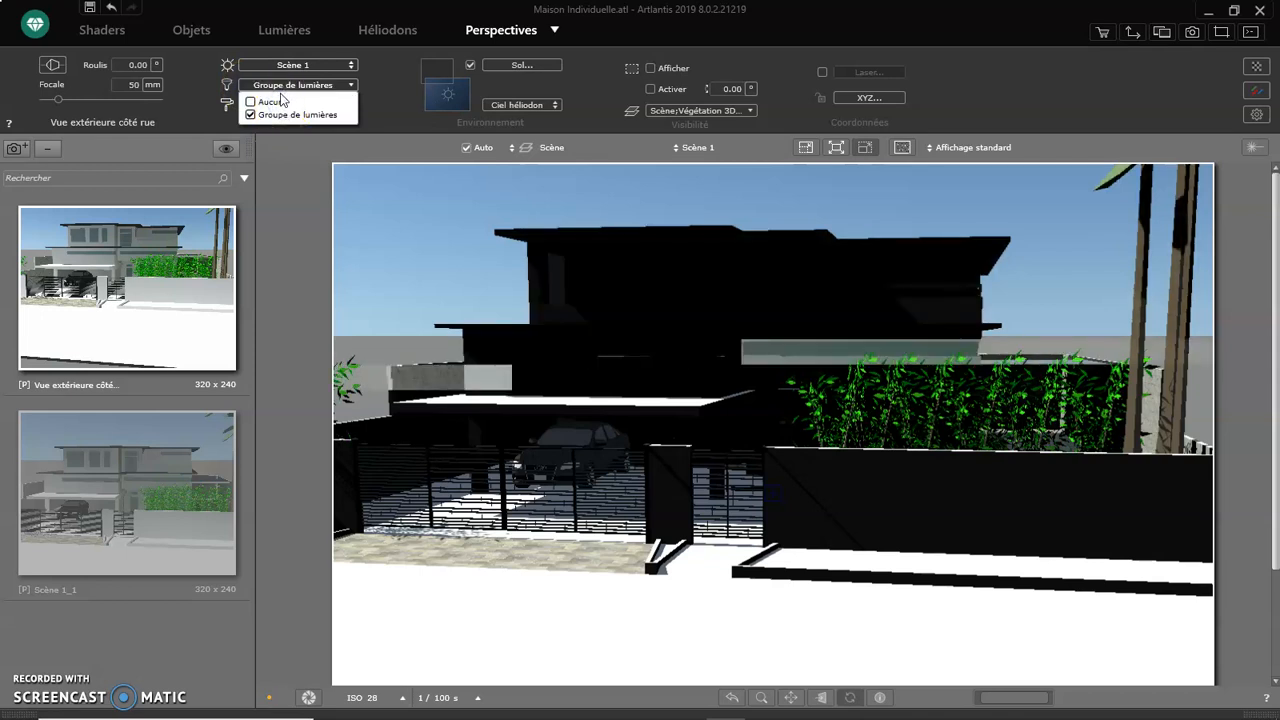
{"action": "left_click", "coordinate": [251, 102]}
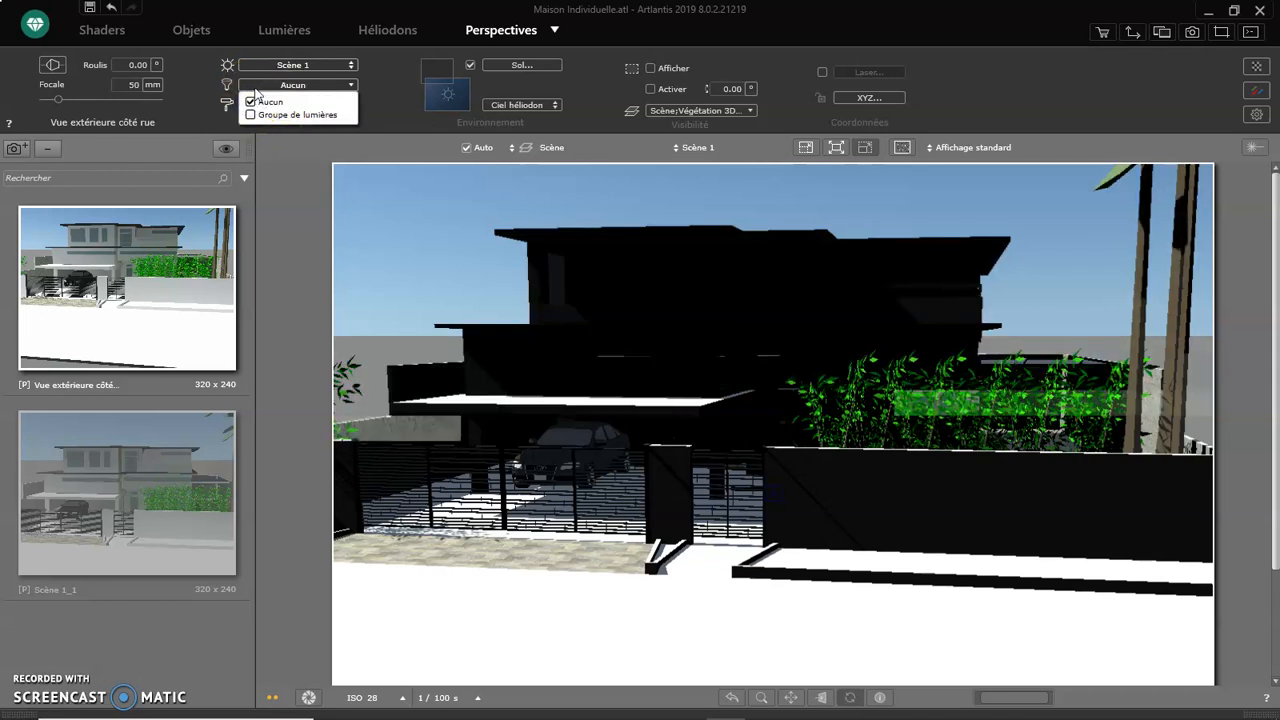
{"action": "left_click", "coordinate": [277, 205]}
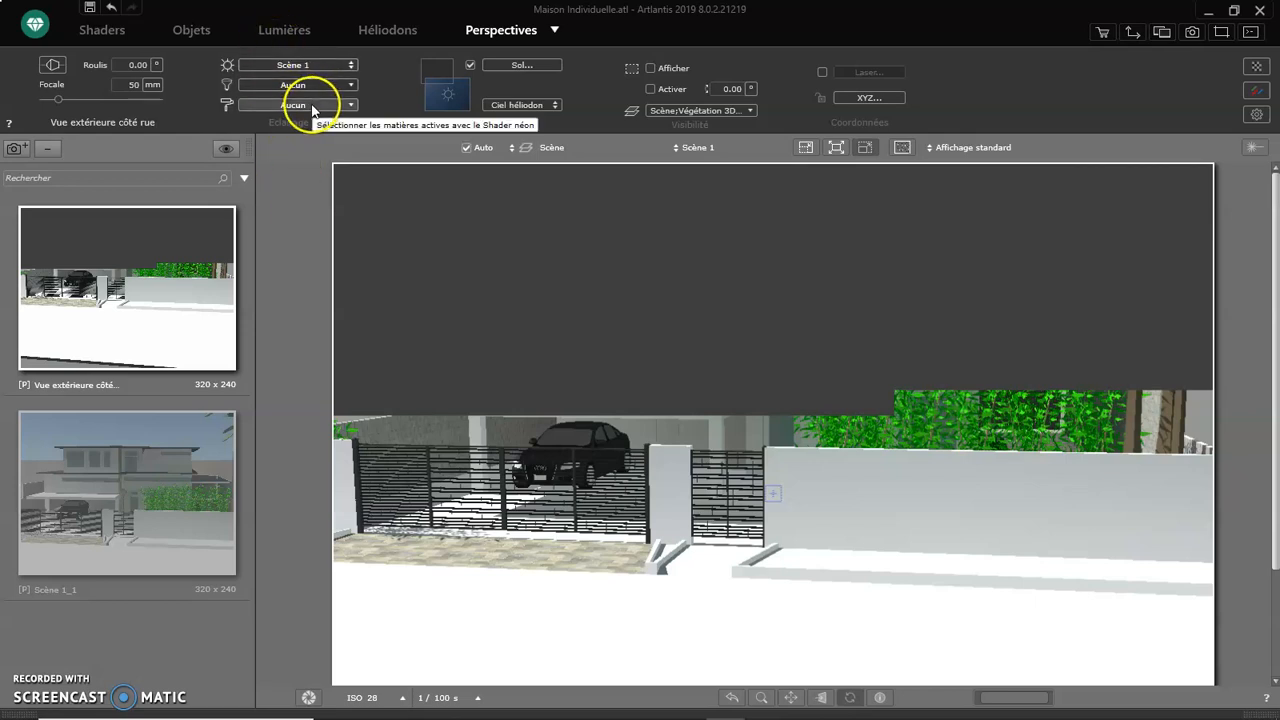
Check which neon shader materials are available for lighting the street-side perspective, leaving Aucun selected
{"action": "left_click", "coordinate": [256, 104]}
{"action": "left_click", "coordinate": [228, 106]}
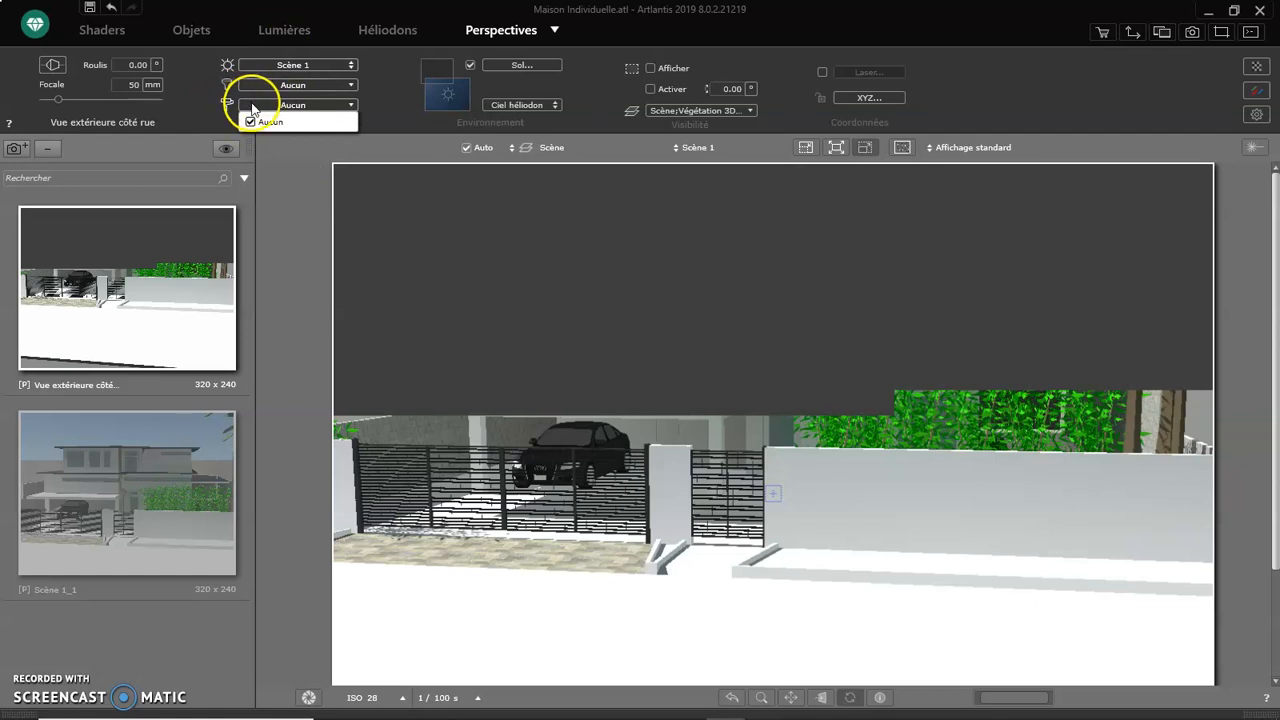
{"action": "left_click", "coordinate": [251, 102]}
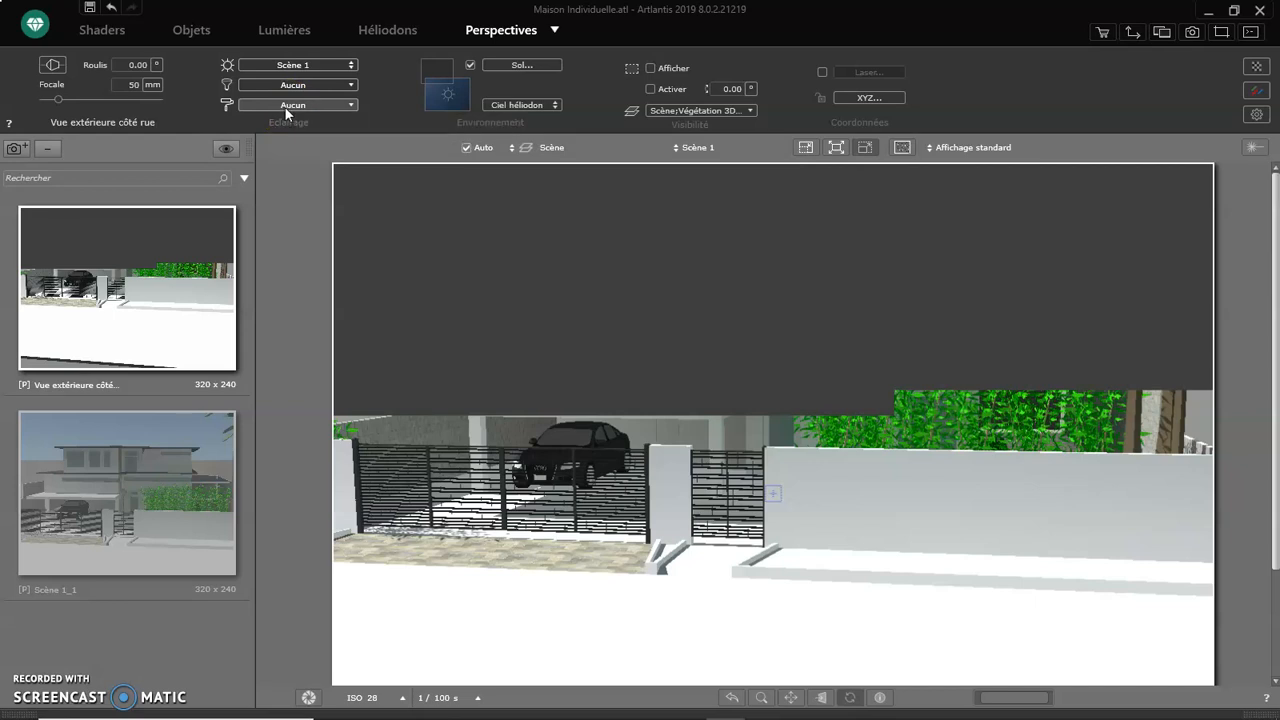
{"action": "left_click", "coordinate": [449, 220]}
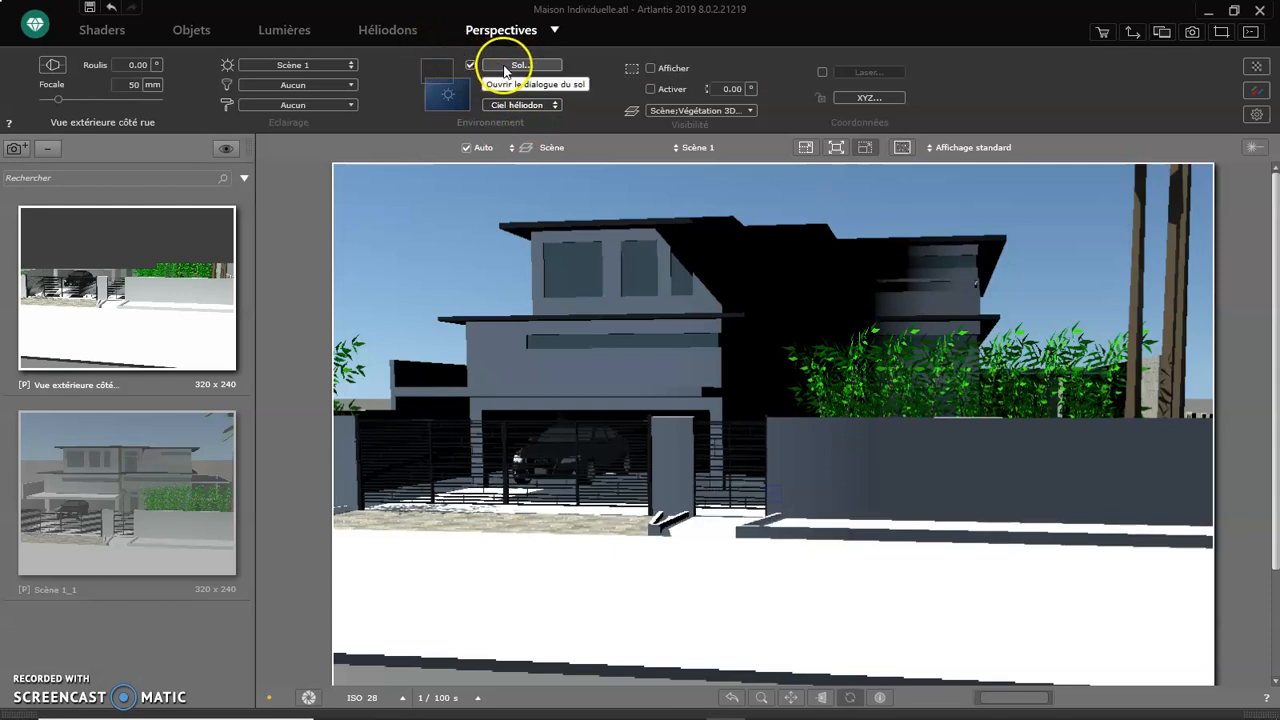
Switch the perspective's infinite ground off and on again, and review its altitude and shader settings
{"action": "left_click", "coordinate": [470, 66]}
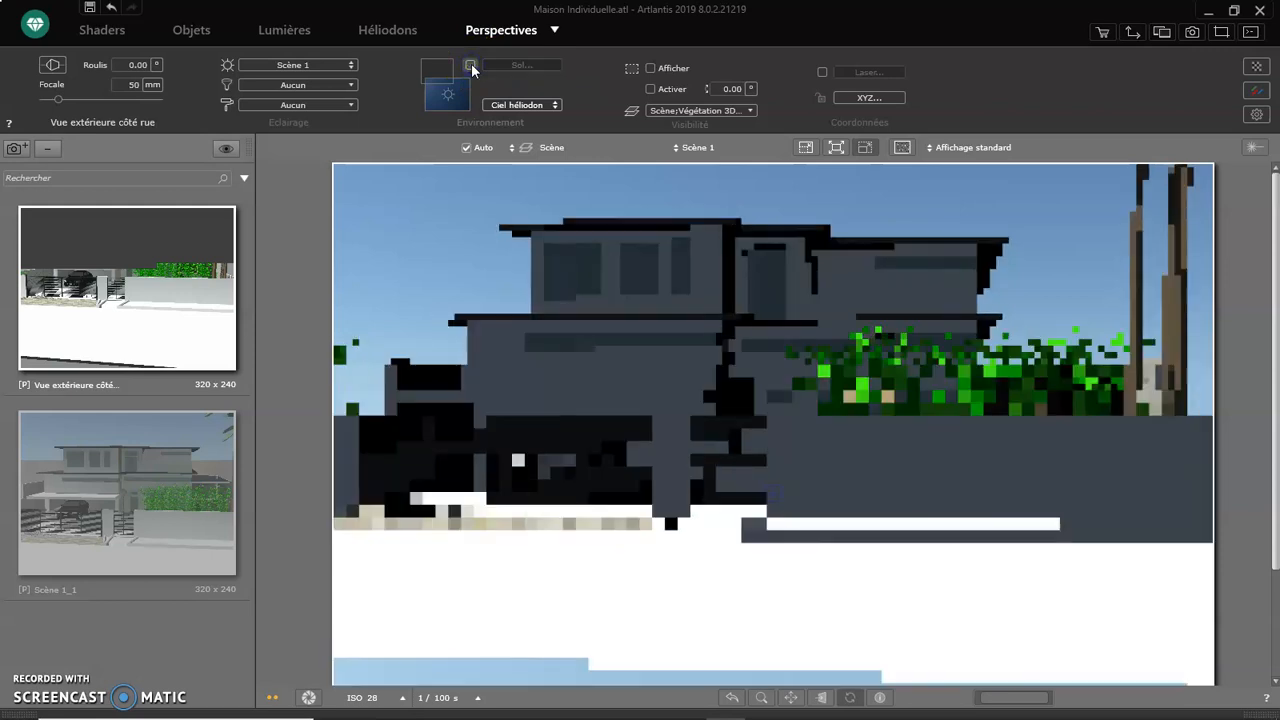
{"action": "left_click", "coordinate": [470, 66]}
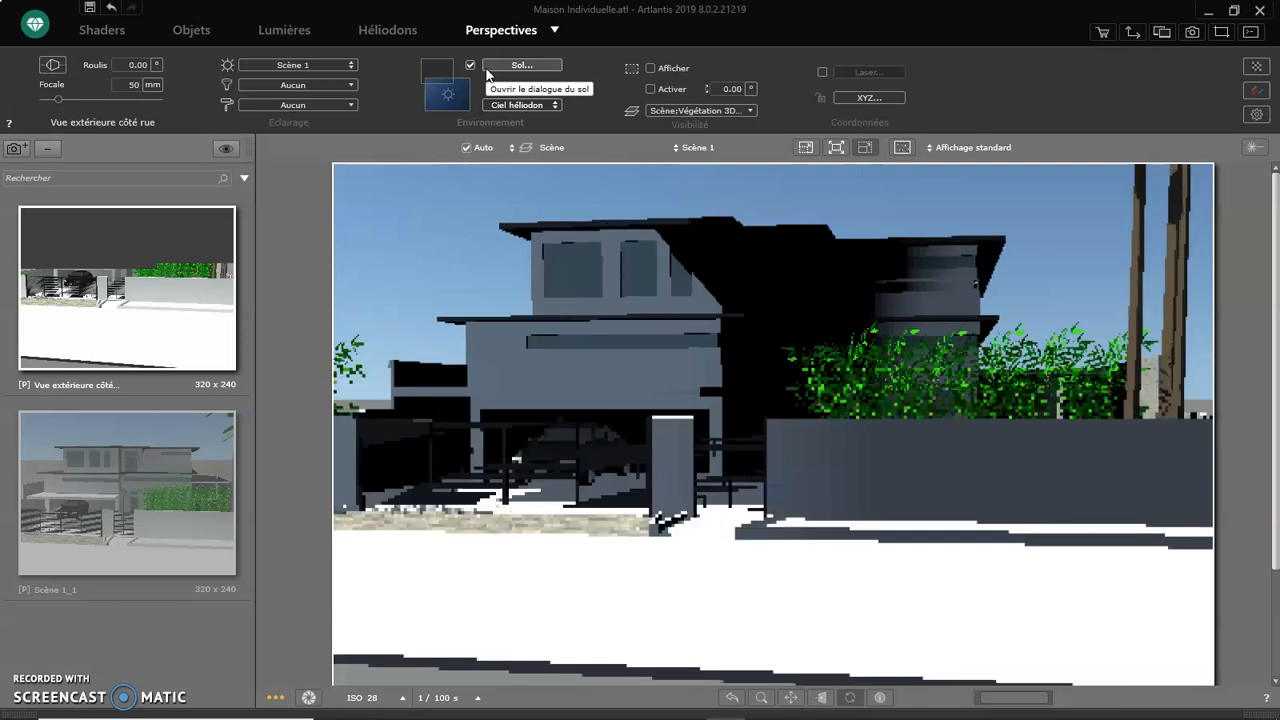
{"action": "left_click", "coordinate": [510, 68]}
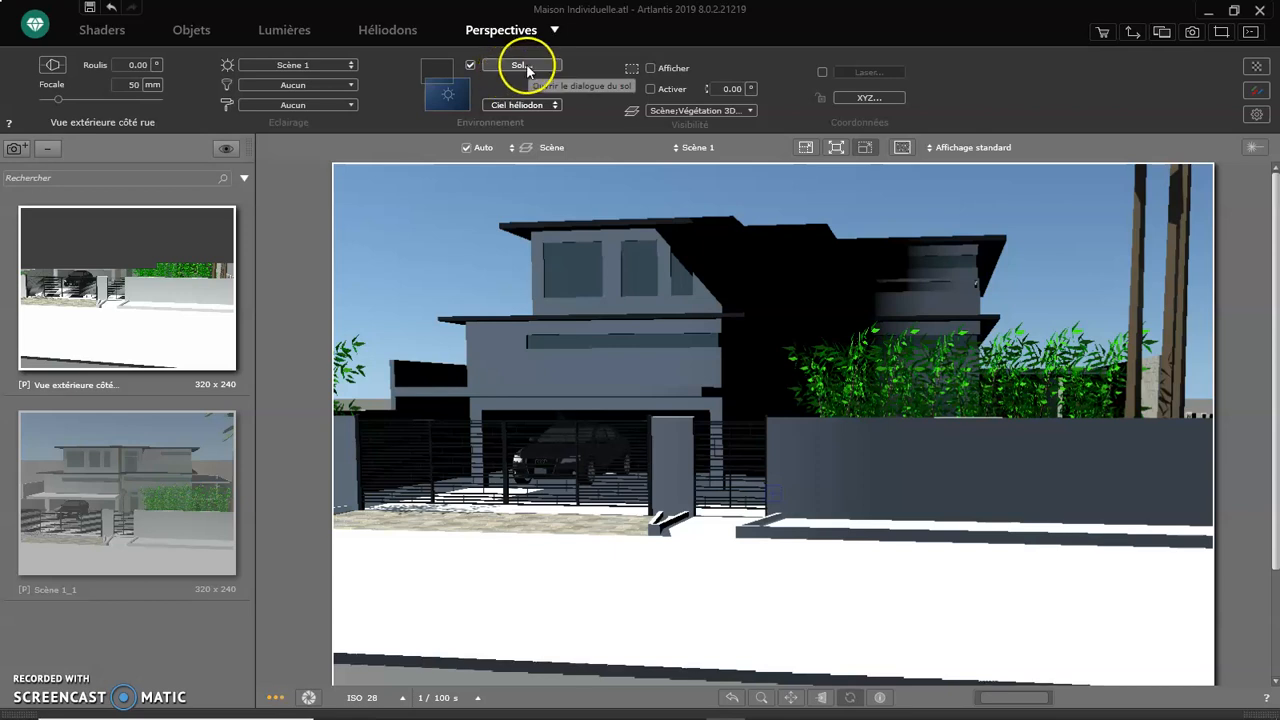
{"action": "left_click", "coordinate": [521, 66]}
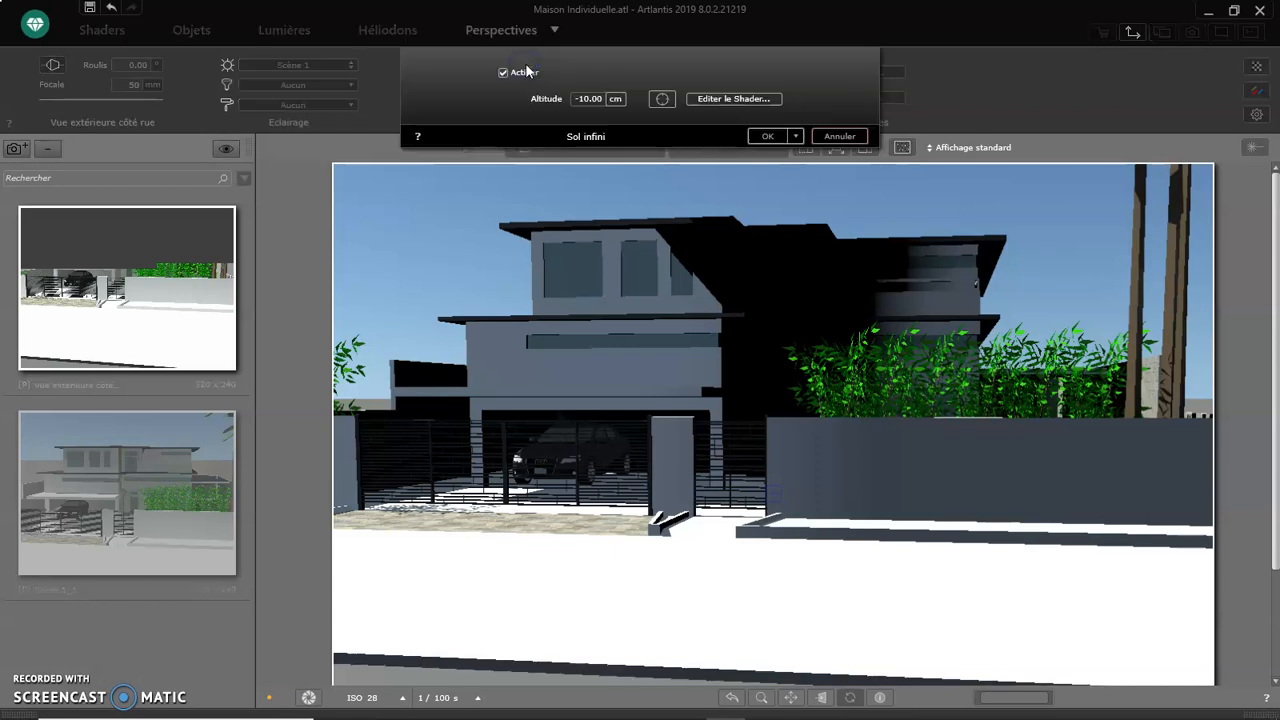
{"action": "left_click", "coordinate": [581, 98]}
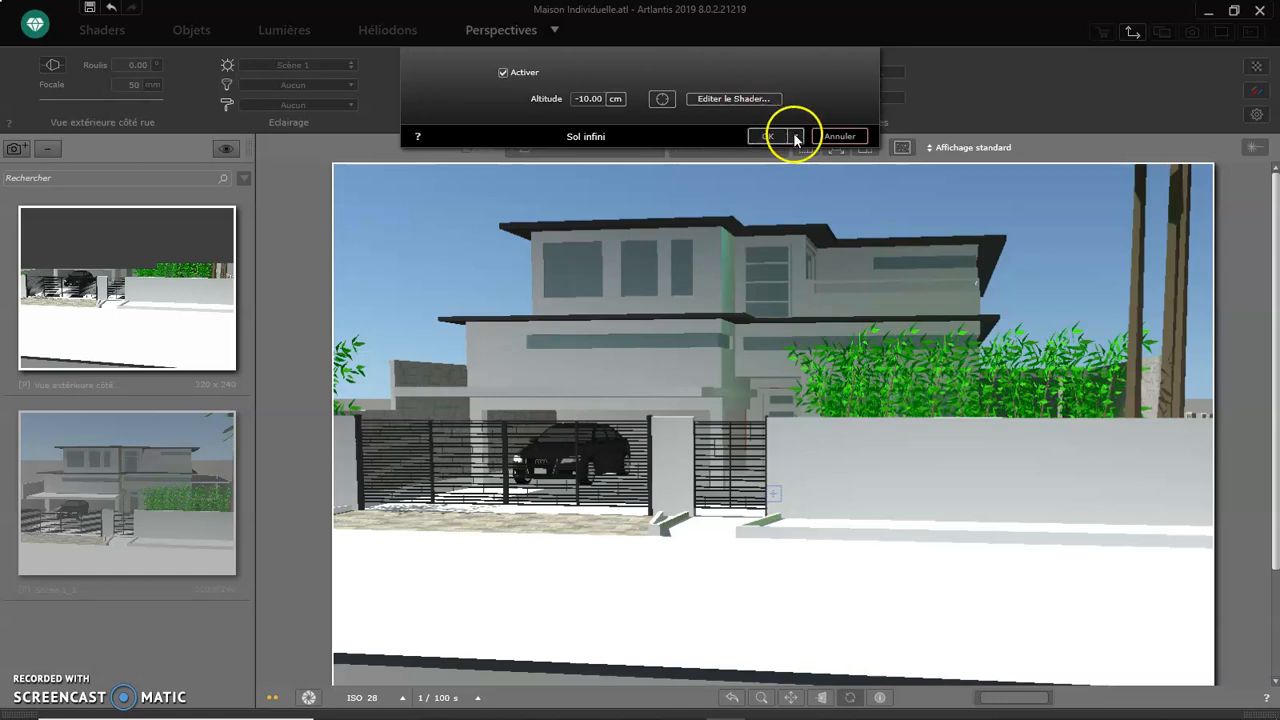
{"action": "left_click", "coordinate": [768, 137]}
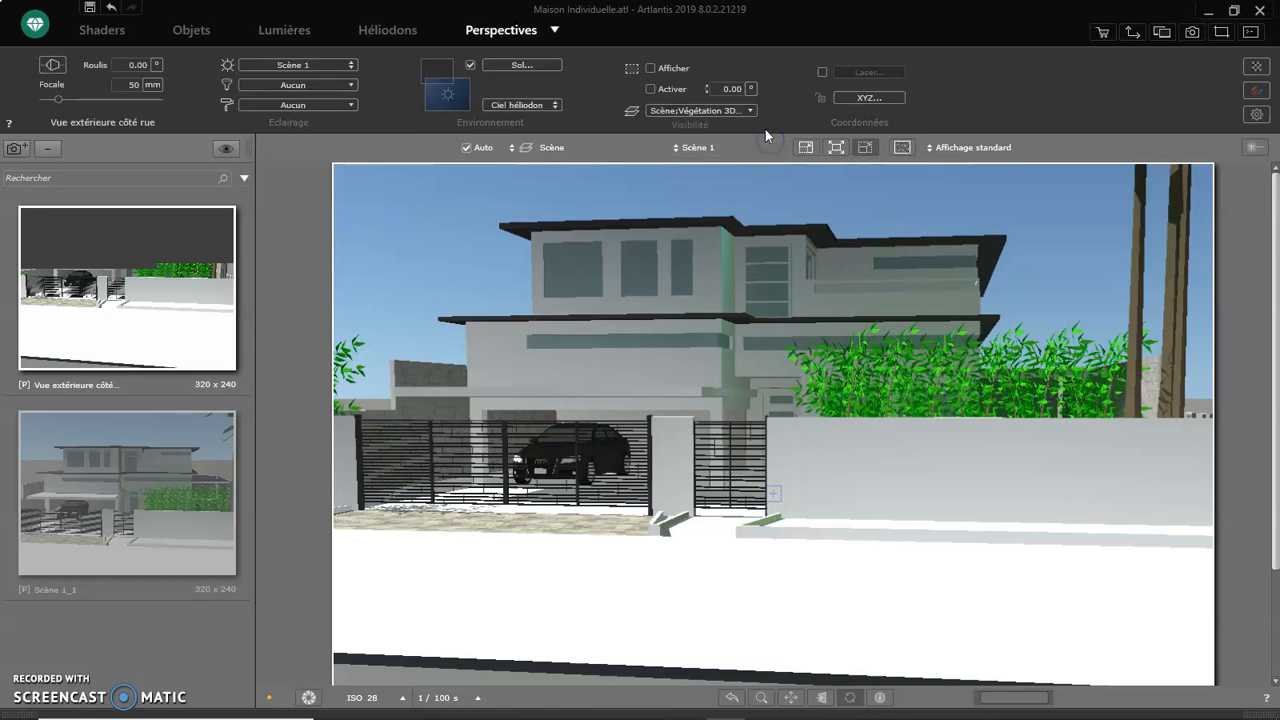
Review the background options Ciel héliodon, Dégradé and Image for the perspective, keeping Ciel héliodon
{"action": "left_click", "coordinate": [515, 107]}
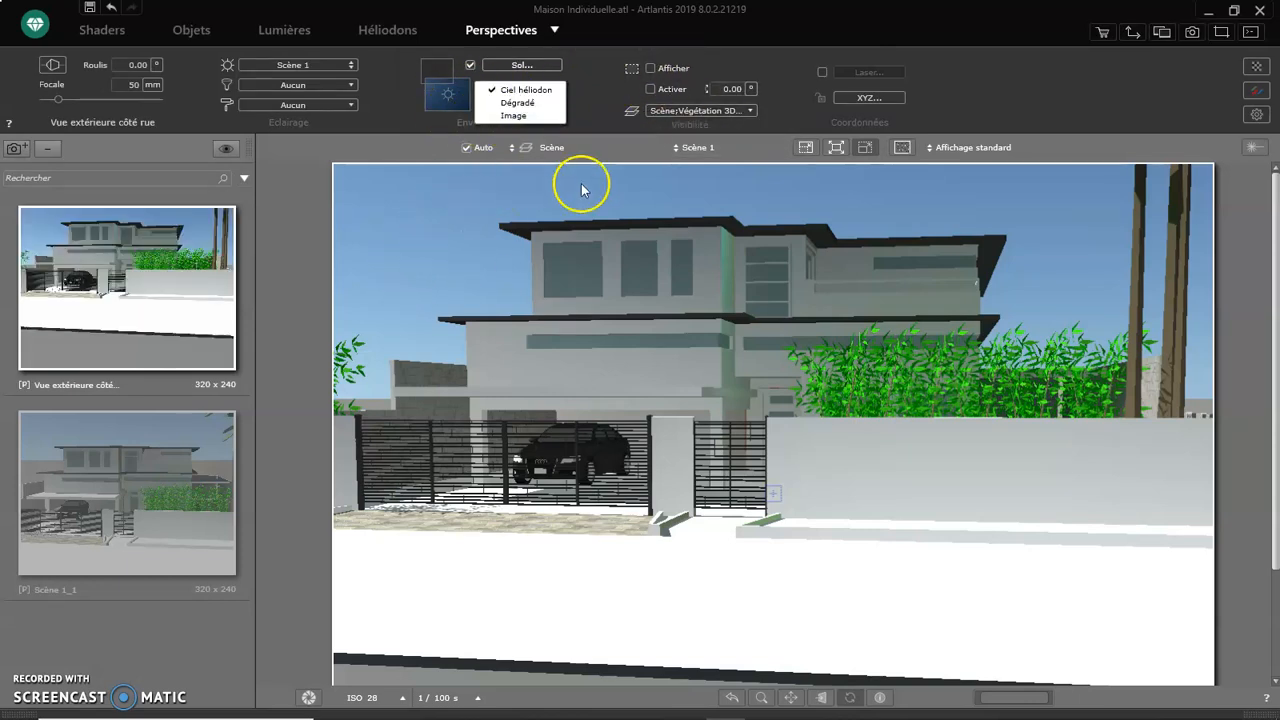
{"action": "left_click", "coordinate": [540, 90]}
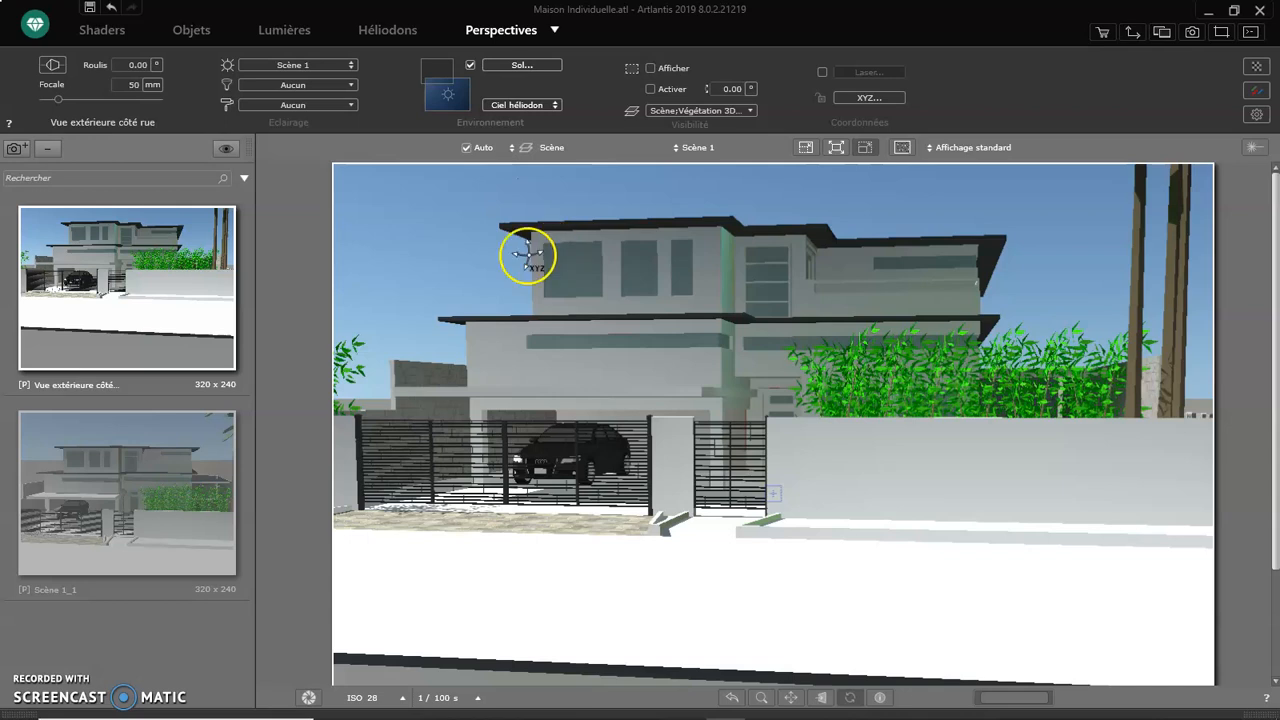
{"action": "left_click", "coordinate": [531, 105]}
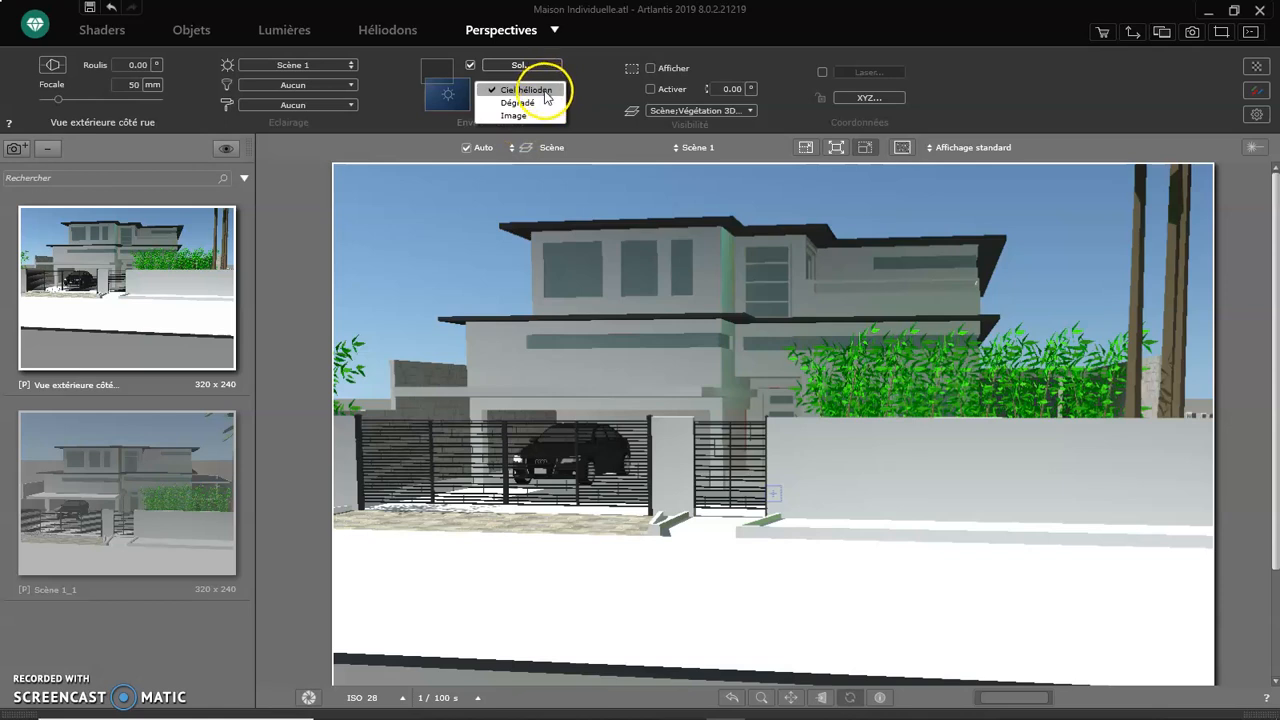
{"action": "left_click", "coordinate": [545, 93]}
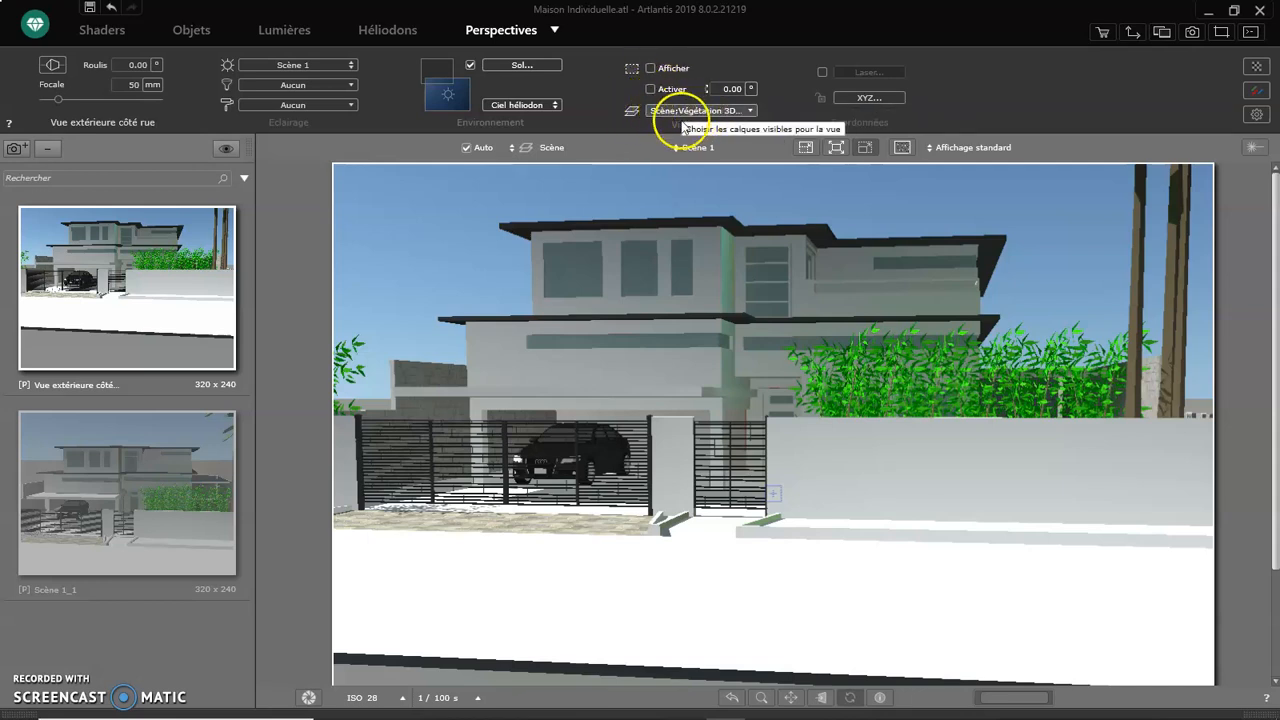
Turn off the Objets, Objets animés and Objets lumières layers in the perspective's visible layers
{"action": "left_click", "coordinate": [679, 111]}
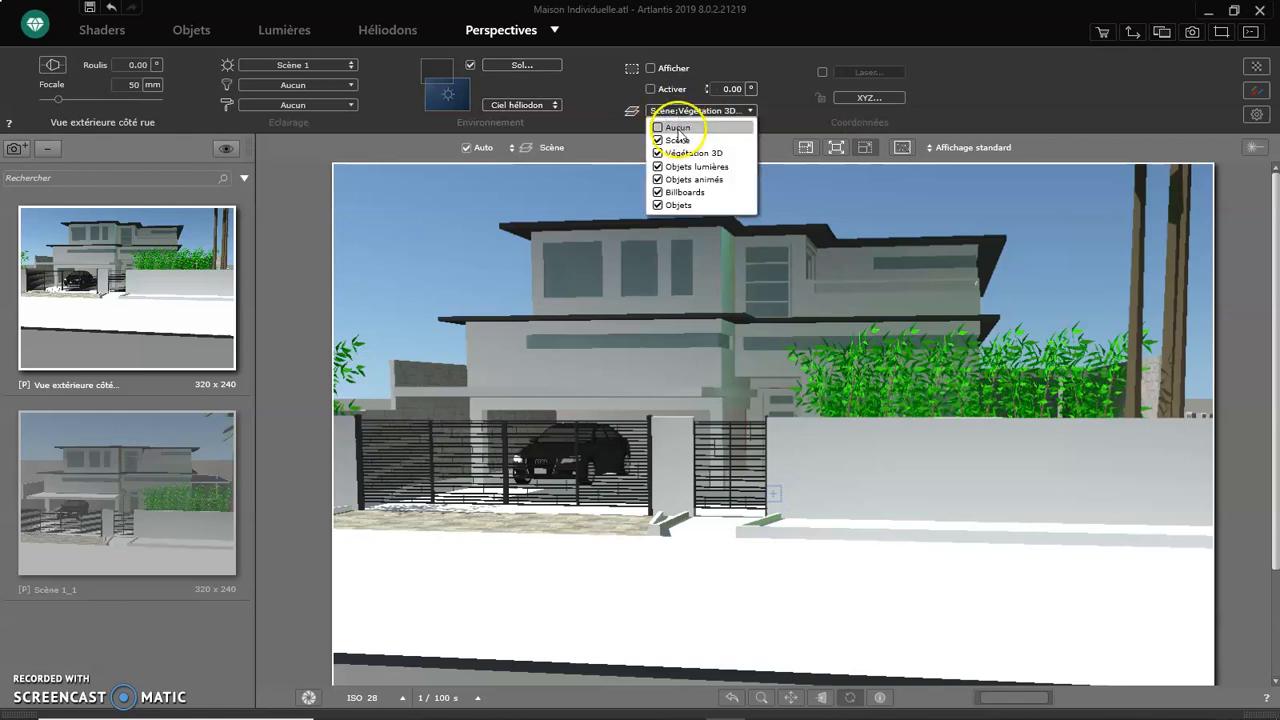
{"action": "left_click", "coordinate": [680, 111]}
{"action": "left_click", "coordinate": [695, 112]}
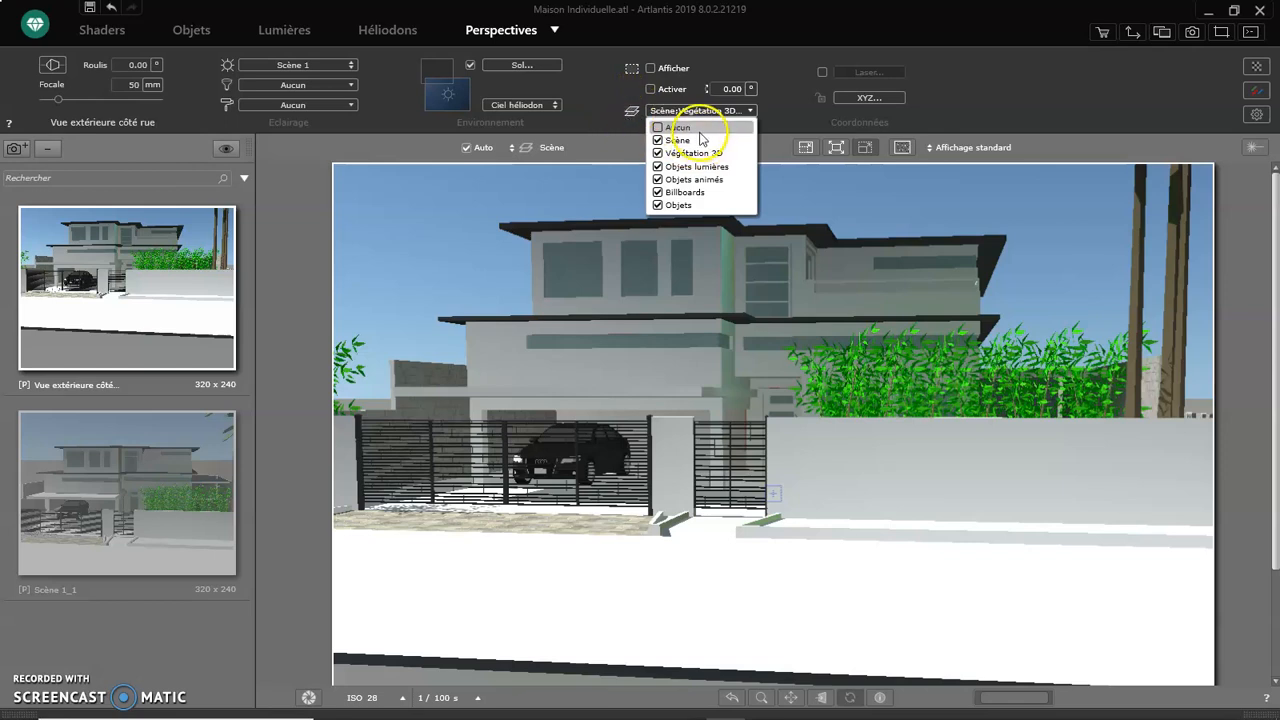
{"action": "left_click", "coordinate": [711, 218]}
{"action": "left_click", "coordinate": [664, 205]}
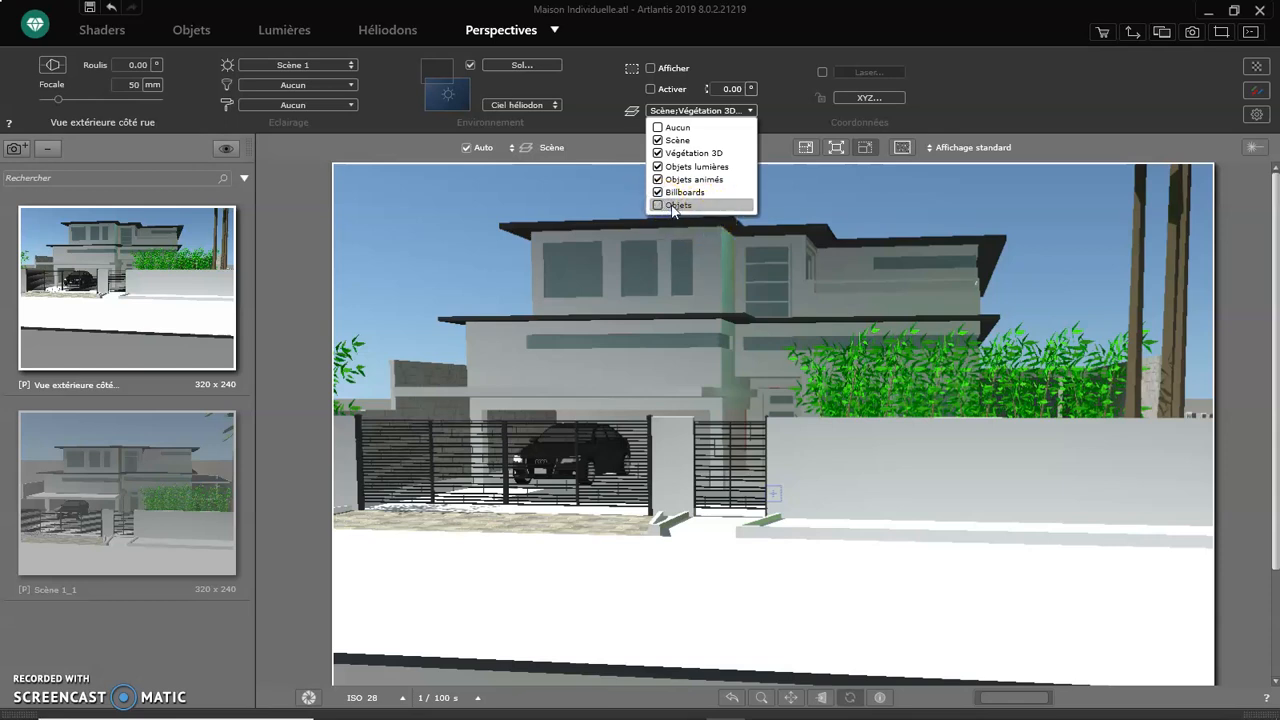
{"action": "left_click", "coordinate": [657, 179]}
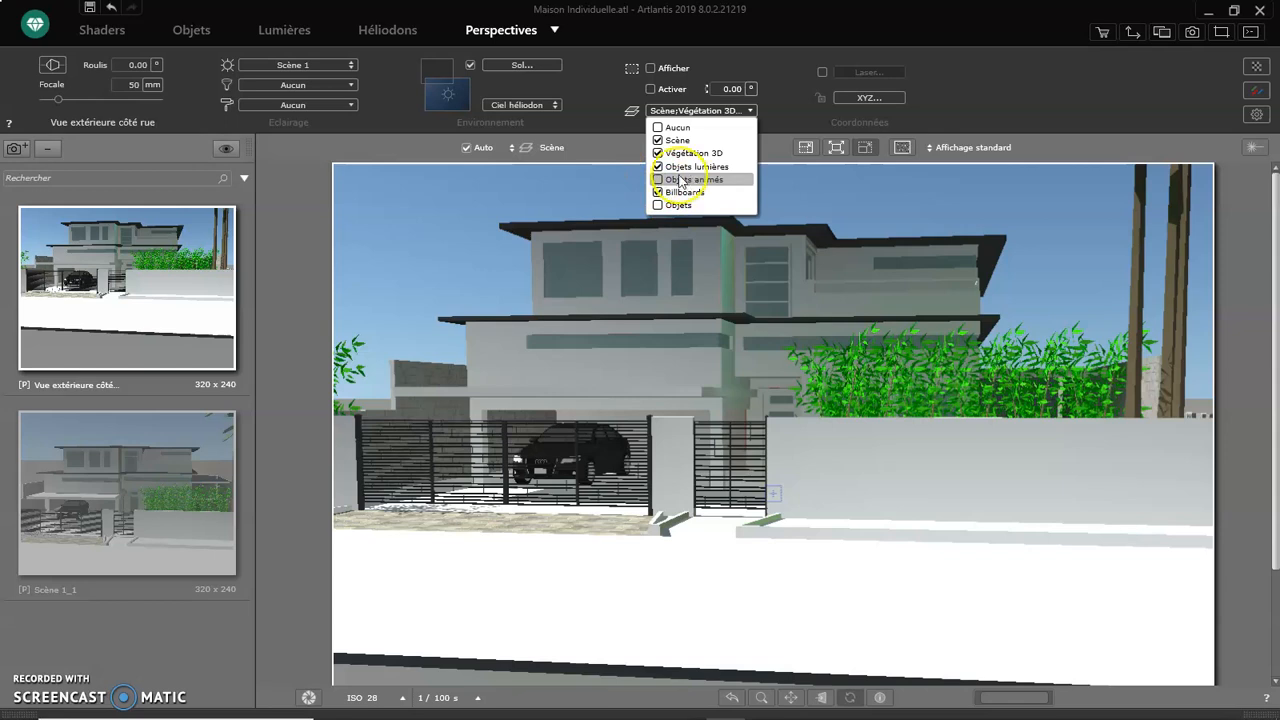
{"action": "left_click", "coordinate": [697, 168]}
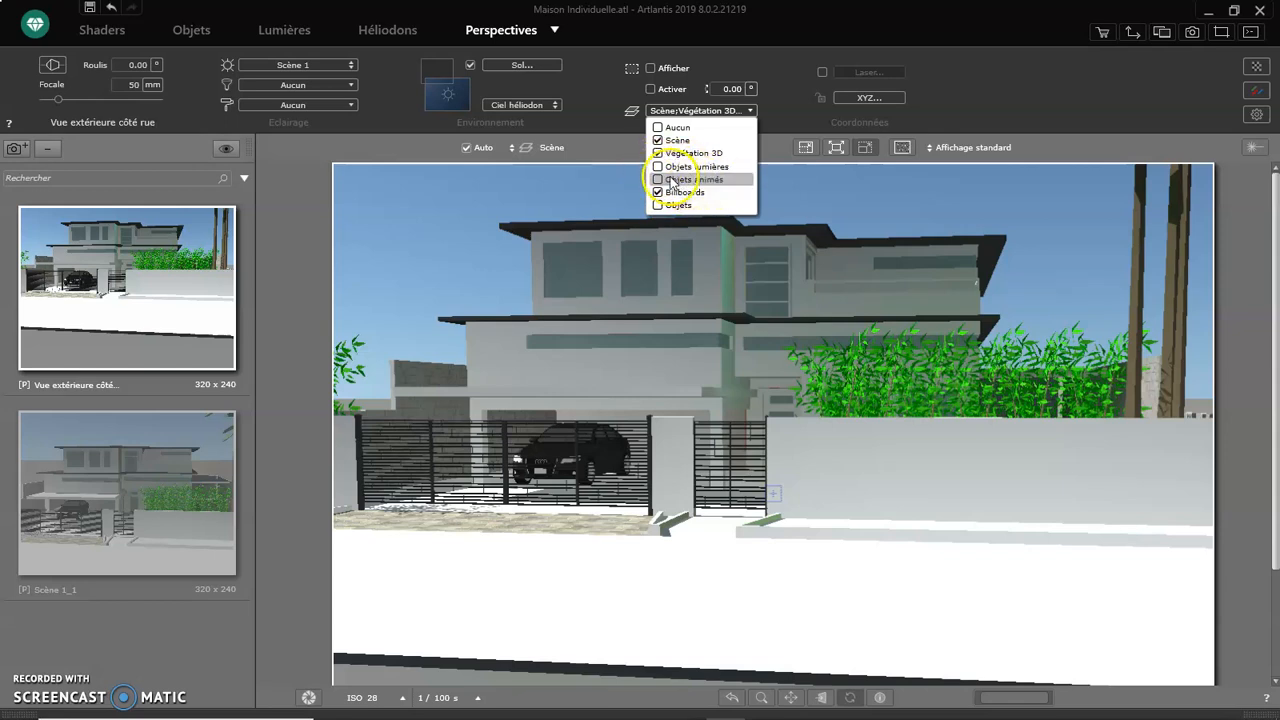
Turn the Objets lumières, Objets animés and Objets layers back on for the perspective
{"action": "left_click", "coordinate": [658, 166]}
{"action": "left_click", "coordinate": [658, 179]}
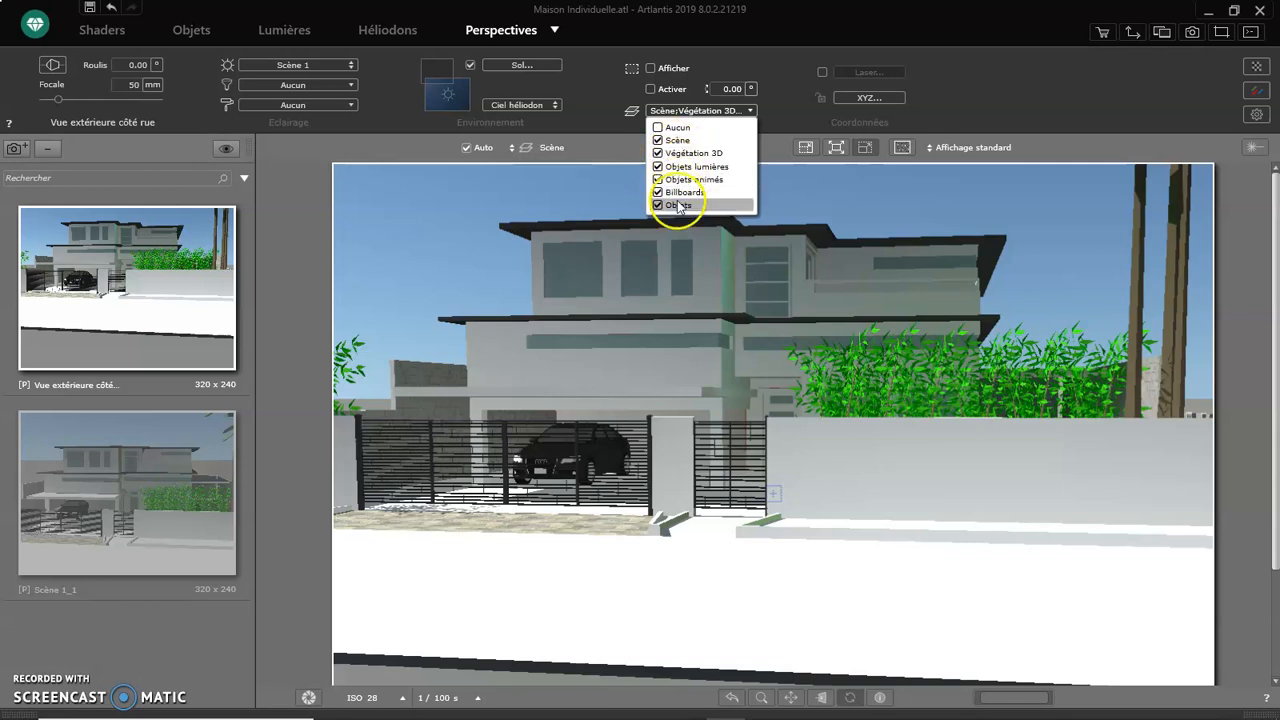
{"action": "left_click", "coordinate": [619, 202]}
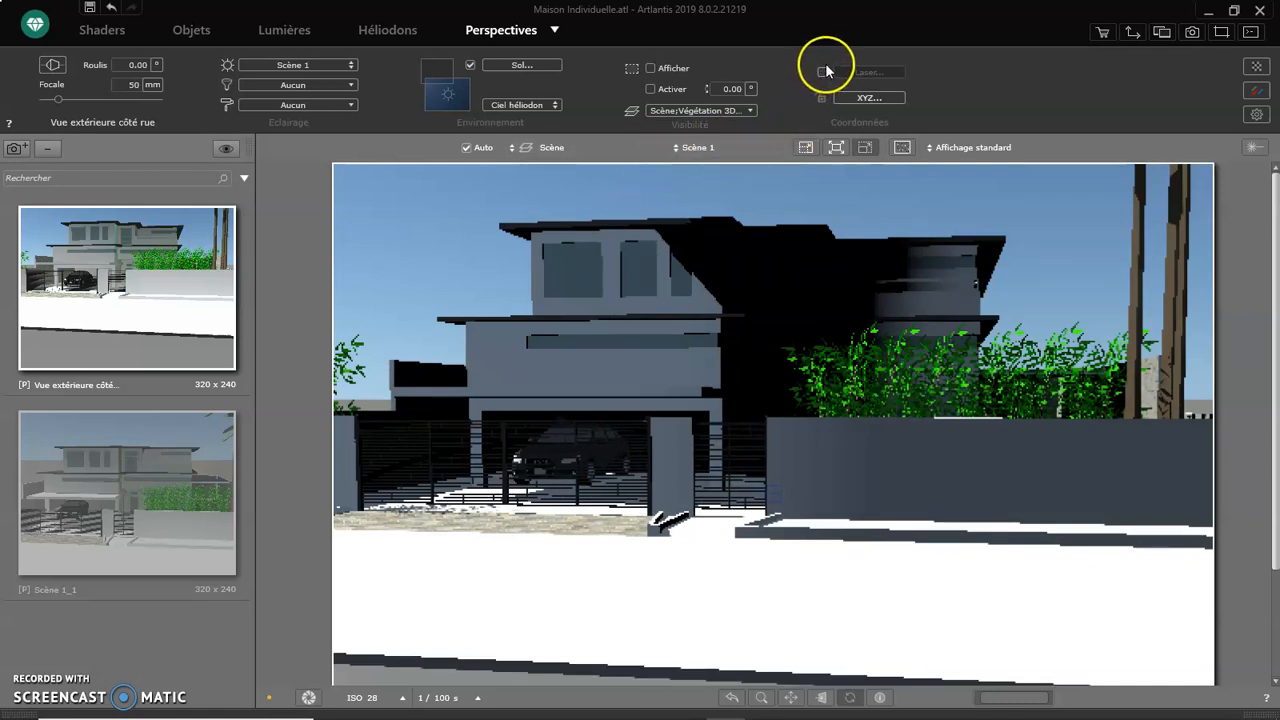
Review the XYZ coordinates of the street-side perspective's camera position and target point
{"action": "left_click", "coordinate": [882, 102]}
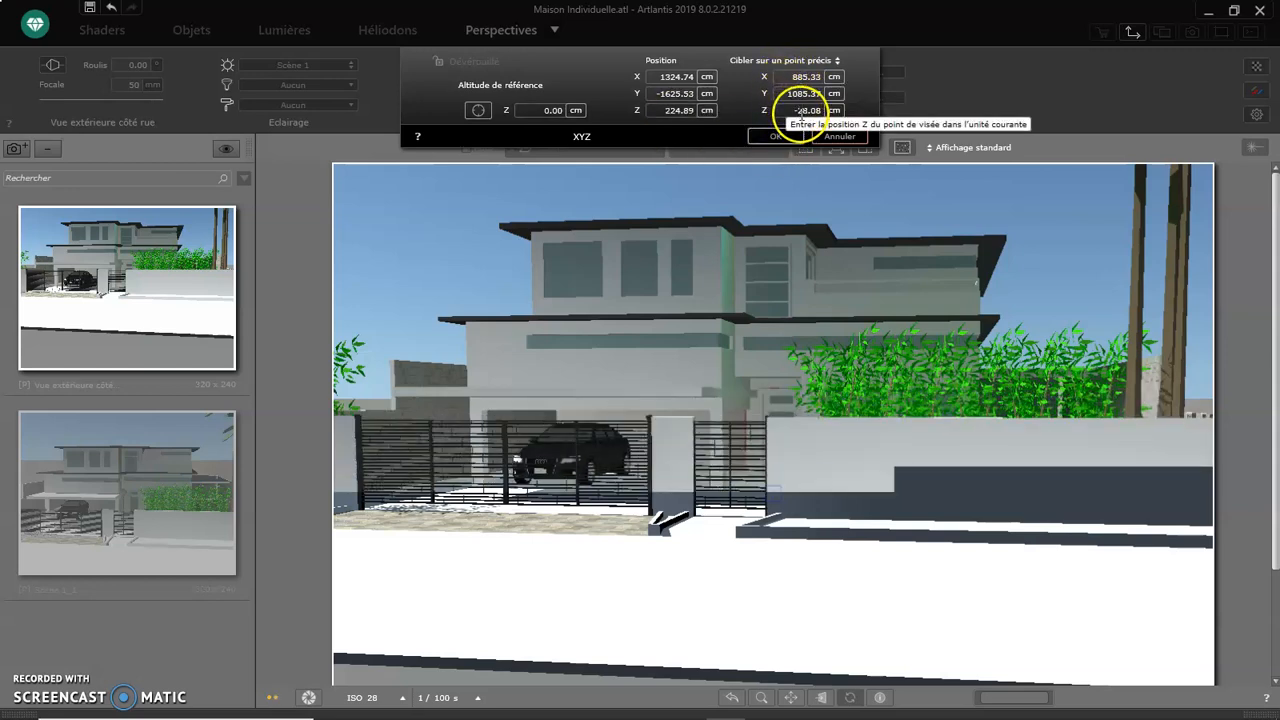
{"action": "left_click", "coordinate": [776, 136]}
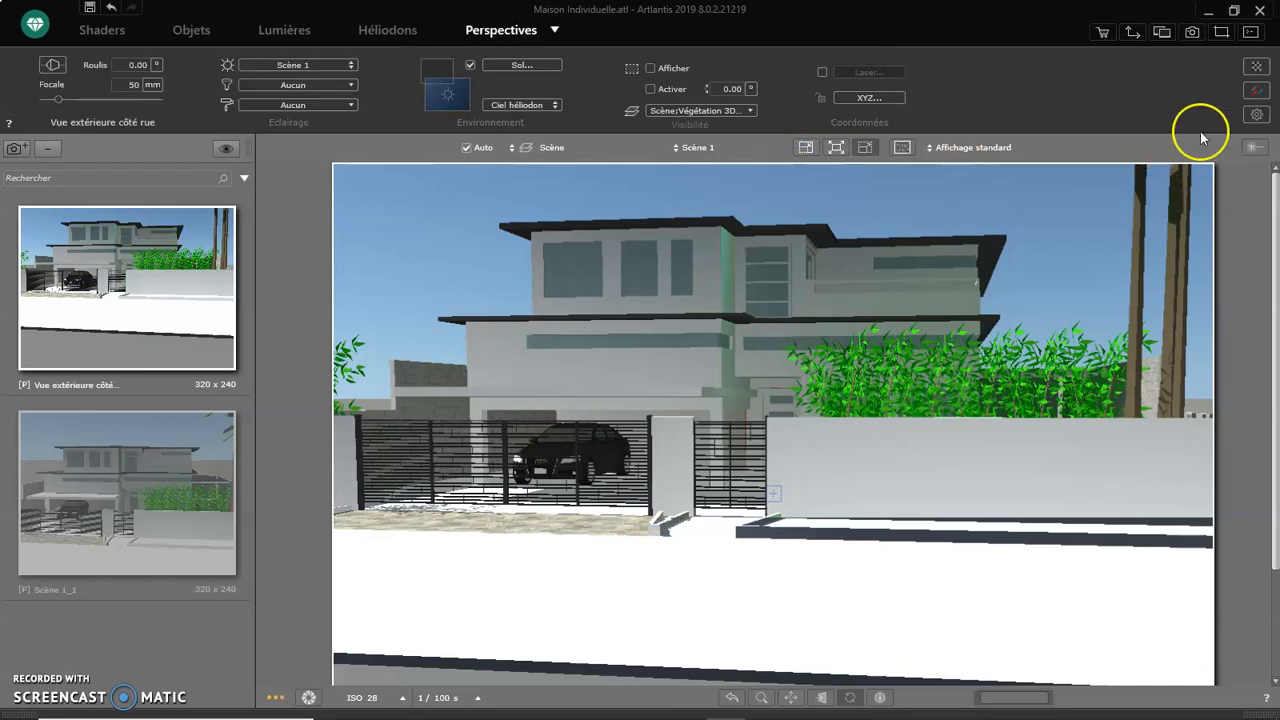
In the 2D front view, raise the camera to about Z 350 cm and its target to about X 630 cm, Z 336 cm
{"action": "left_click", "coordinate": [1134, 36]}
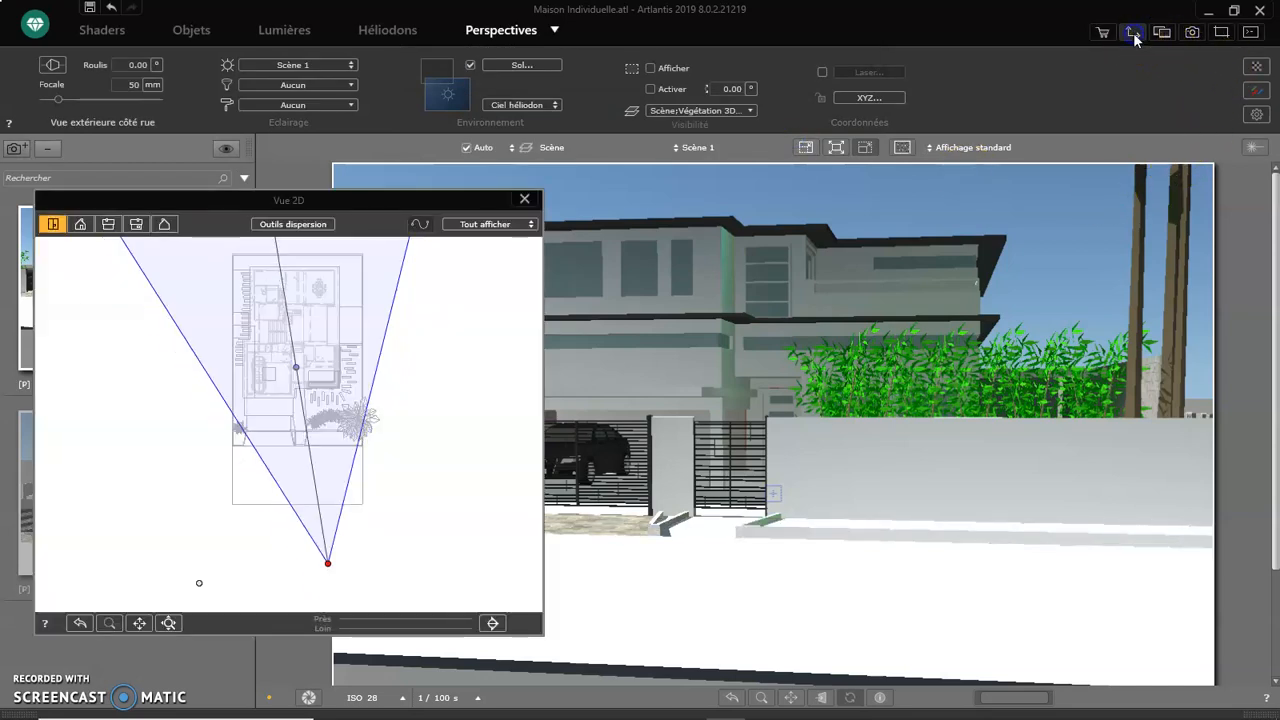
{"action": "left_click_drag", "start_coordinate": [444, 204], "coordinate": [461, 199]}
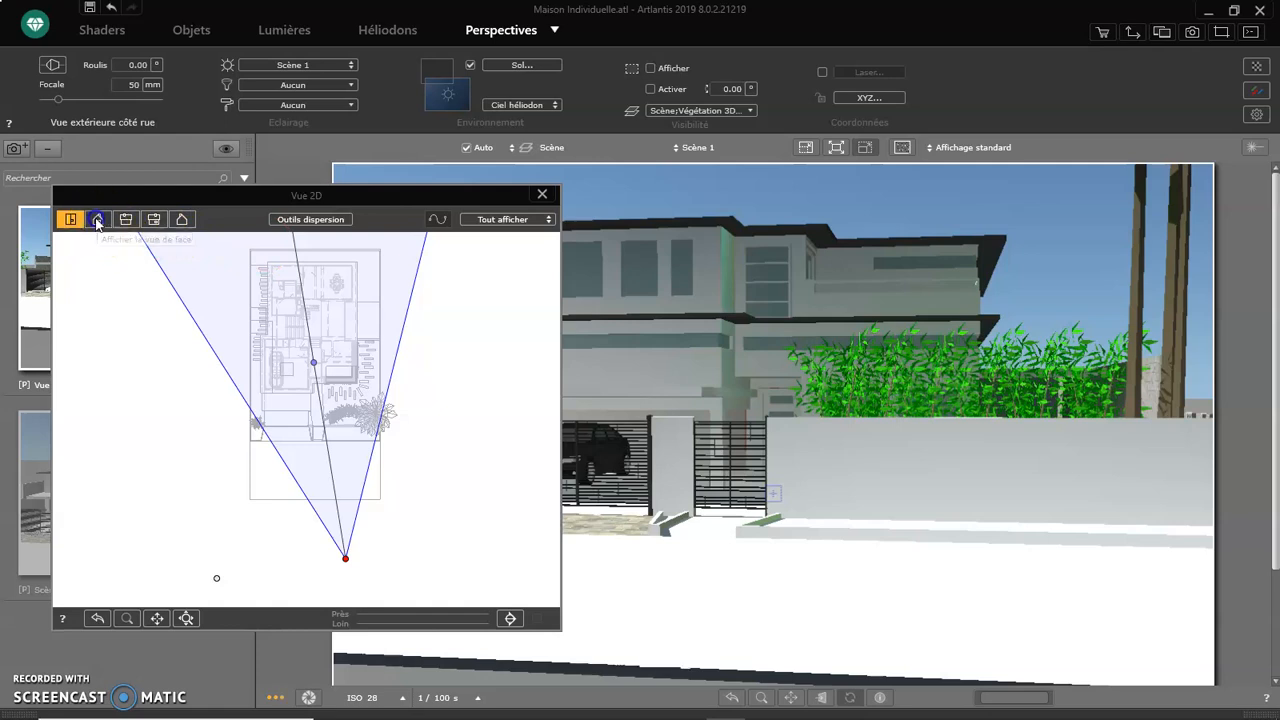
{"action": "scroll", "coordinate": [313, 478], "scroll_direction": "up", "scroll_amount": 4}
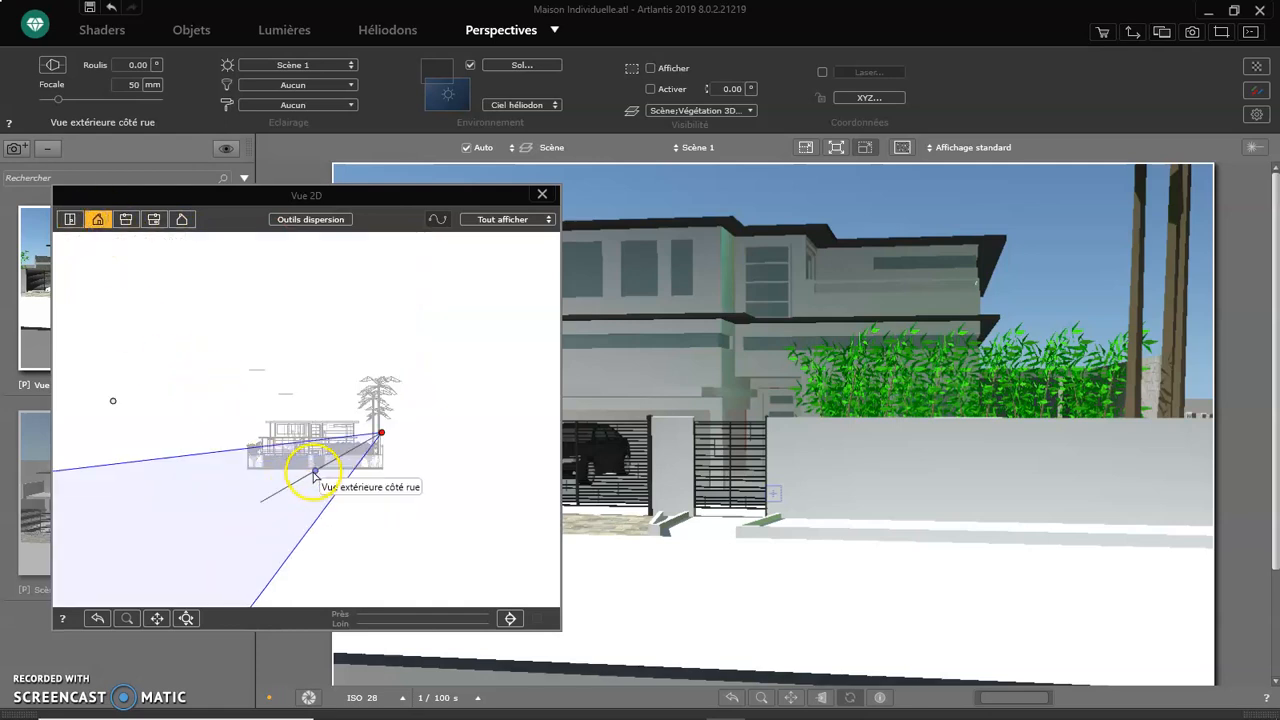
{"action": "left_click_drag", "start_coordinate": [452, 395], "coordinate": [452, 357]}
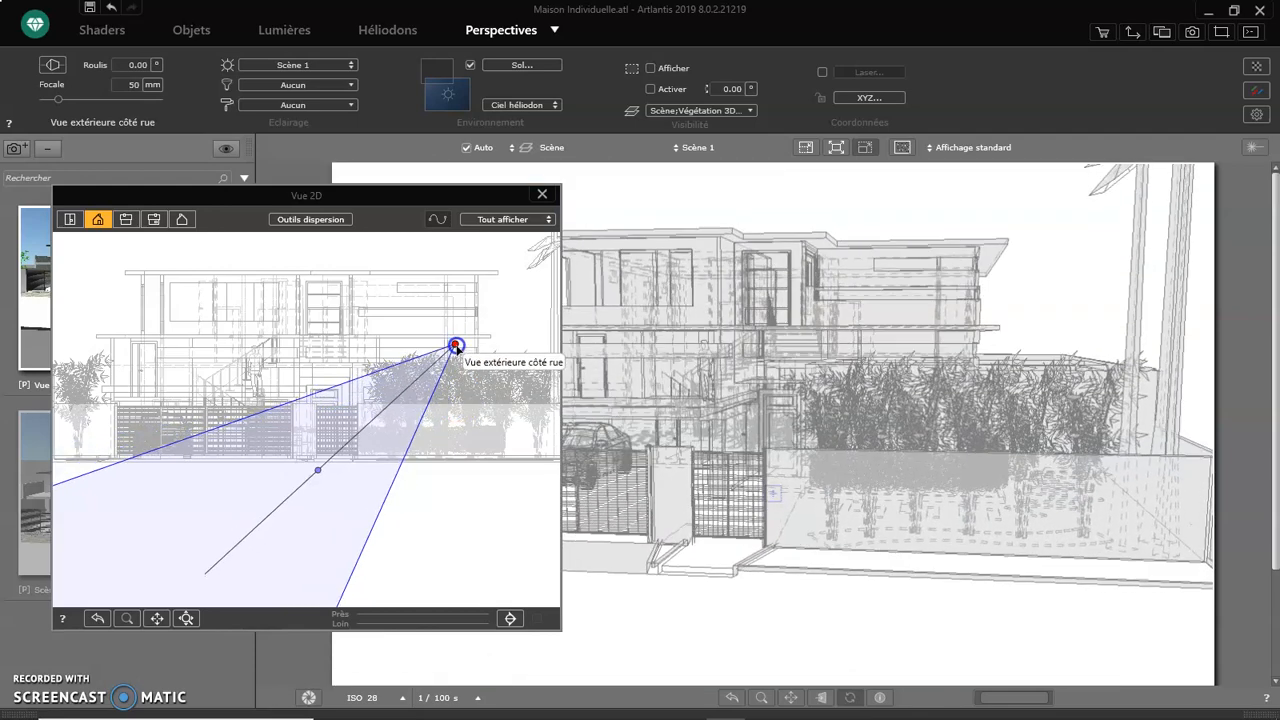
{"action": "left_click", "coordinate": [316, 470]}
{"action": "left_click_drag", "start_coordinate": [316, 471], "coordinate": [241, 363]}
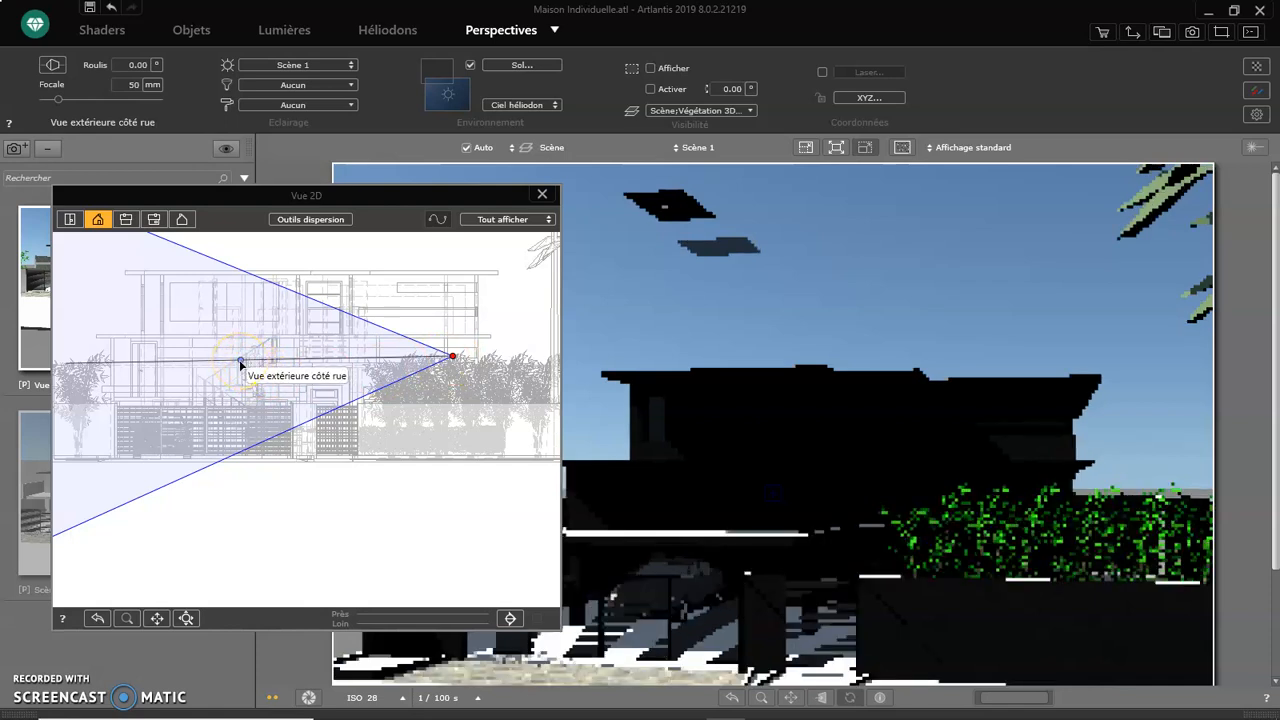
Raise the camera to about Z 498 cm in the 2D front view, accept the coordinates, and reframe the house from a lower viewpoint
{"action": "left_click", "coordinate": [862, 98]}
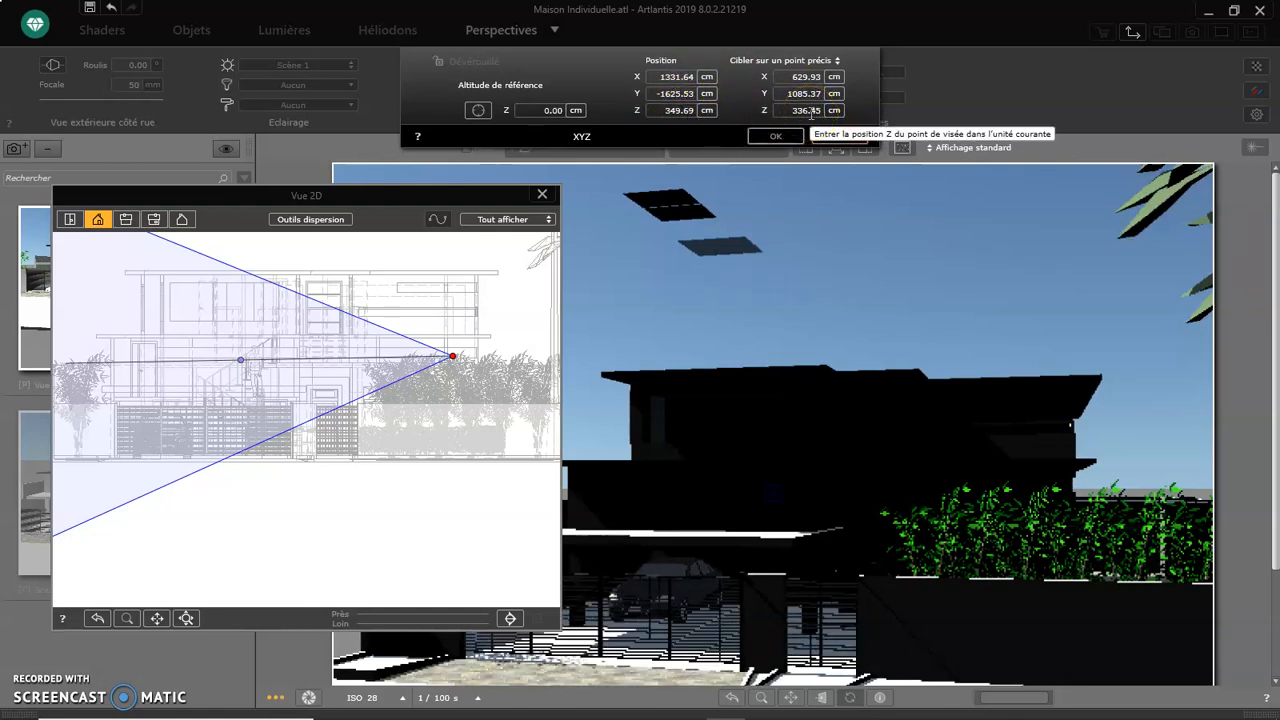
{"action": "mouse_move", "coordinate": [453, 357]}
{"action": "left_mouse_down"}
{"action": "mouse_move", "coordinate": [451, 402]}
{"action": "mouse_move", "coordinate": [451, 373]}
{"action": "left_mouse_up"}
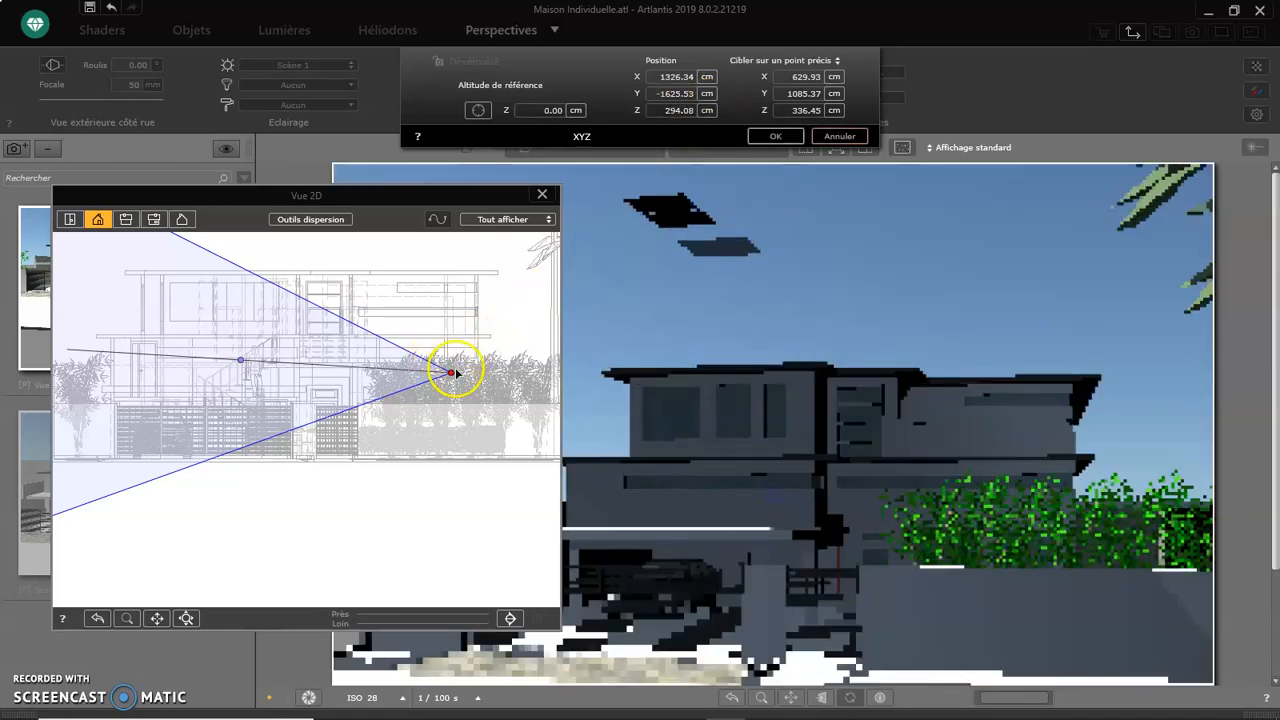
{"action": "left_click_drag", "start_coordinate": [450, 370], "coordinate": [451, 312]}
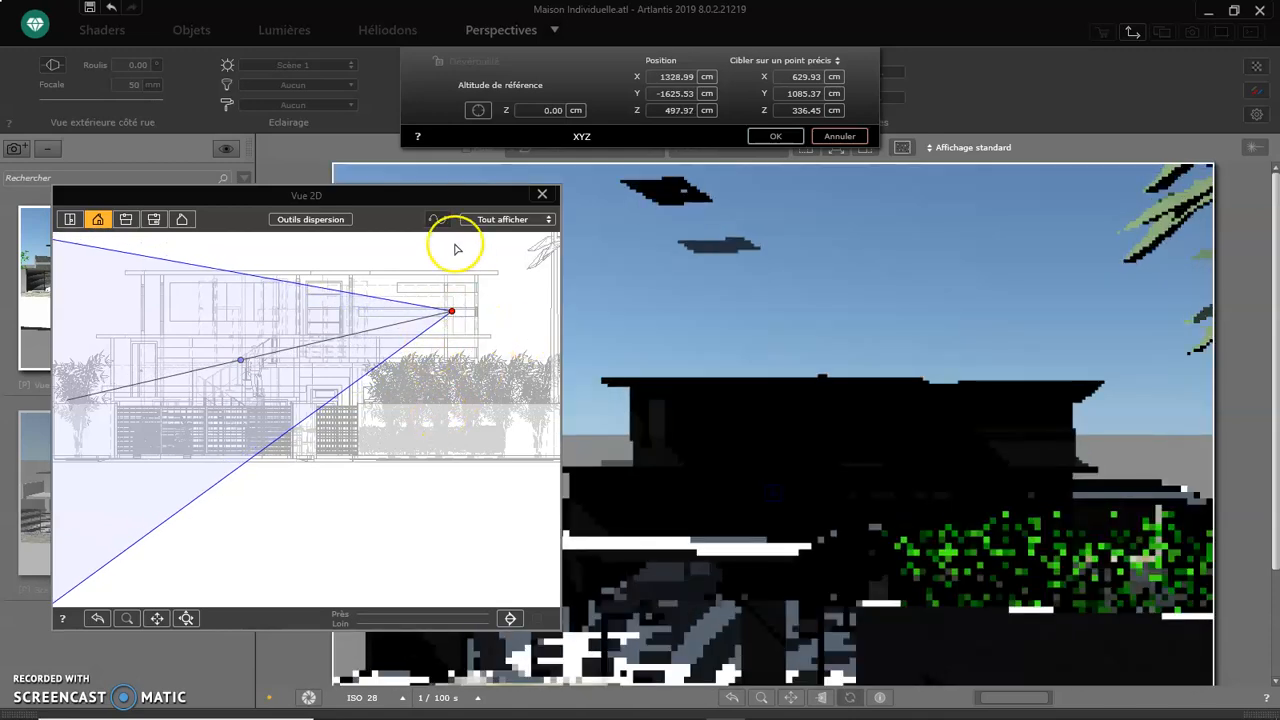
{"action": "left_click", "coordinate": [542, 193]}
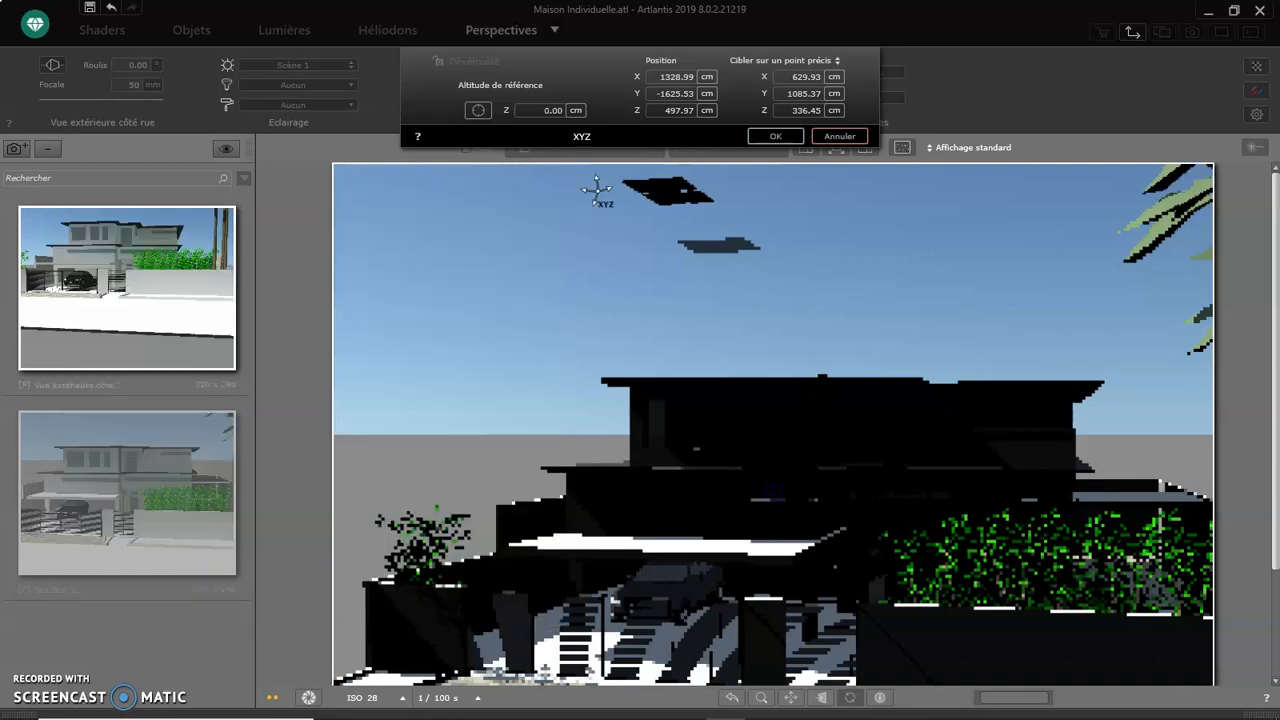
{"action": "left_click", "coordinate": [775, 136]}
{"action": "left_click_drag", "start_coordinate": [749, 420], "coordinate": [722, 348]}
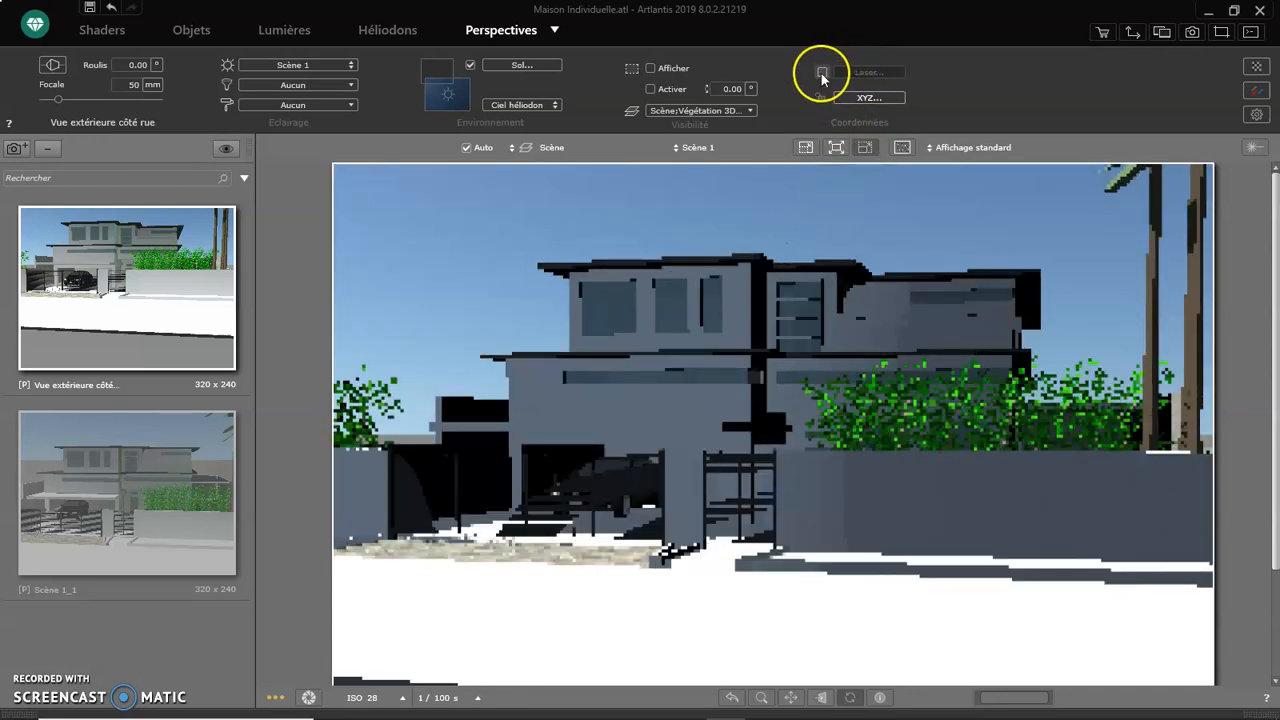
Toggle the laser on and off for the street-side perspective, leaving it enabled
{"action": "left_click", "coordinate": [822, 73]}
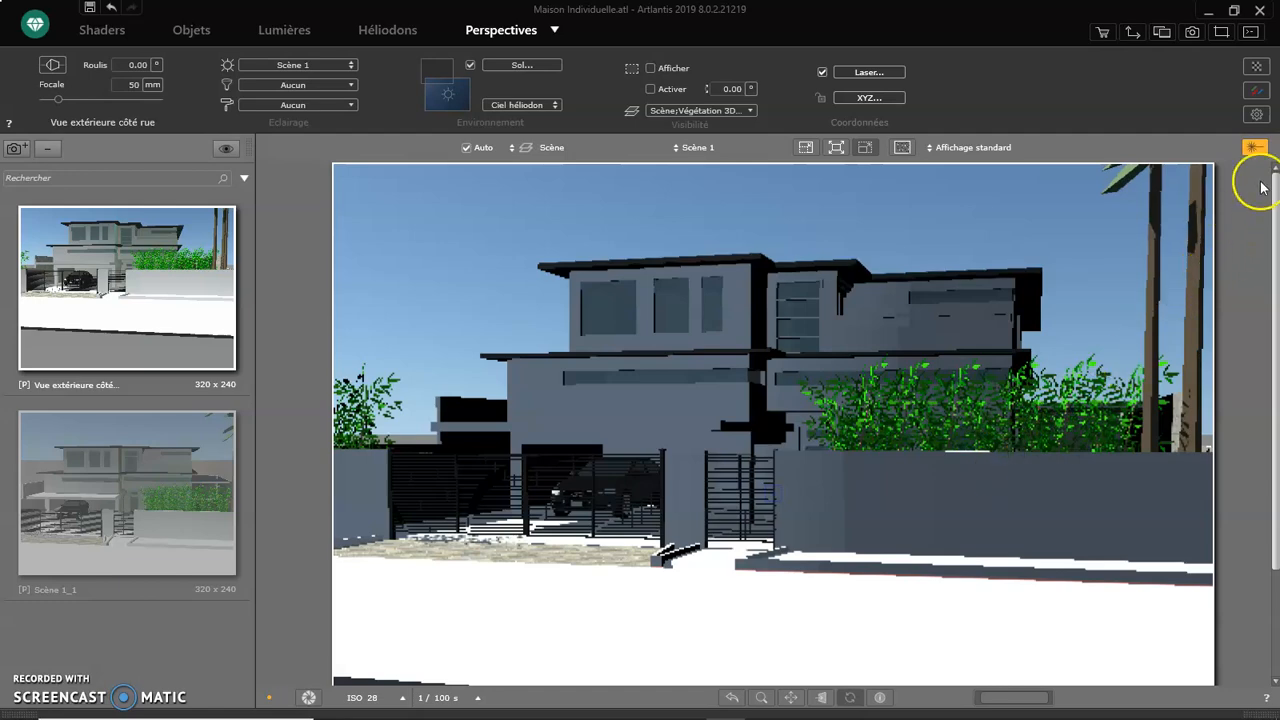
{"action": "left_click", "coordinate": [1252, 148]}
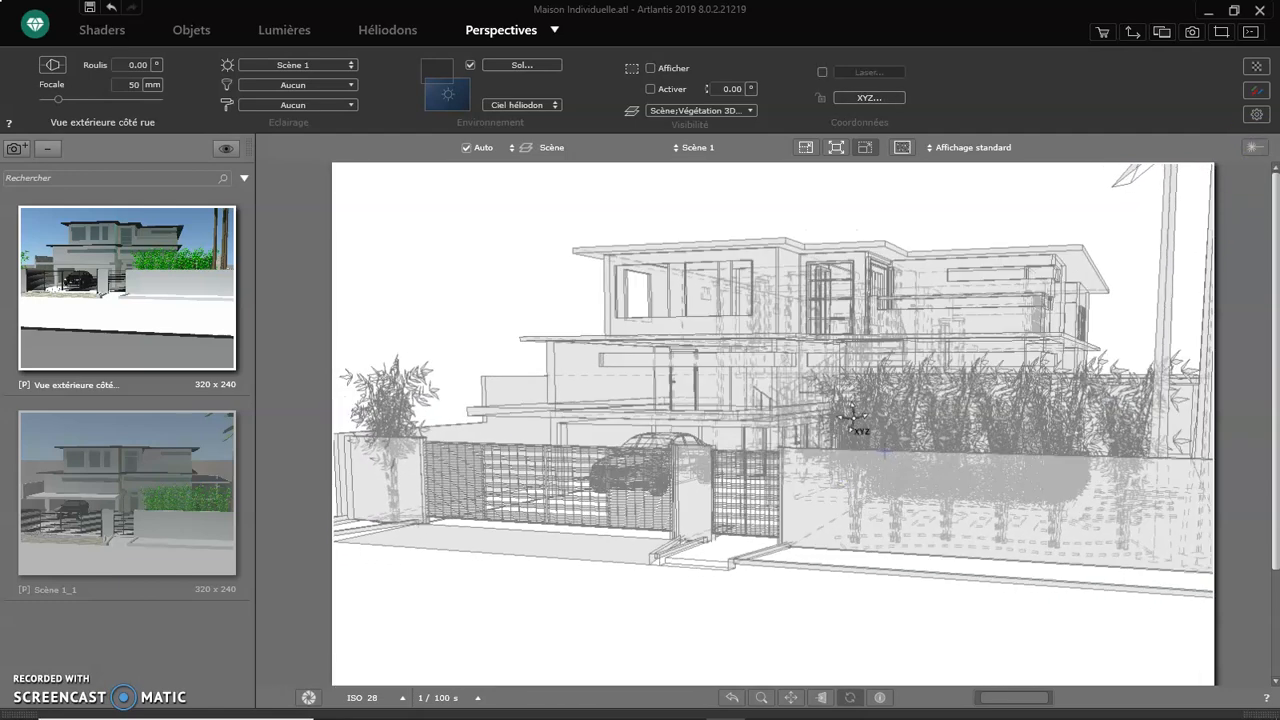
{"action": "left_click", "coordinate": [818, 74]}
{"action": "left_click", "coordinate": [822, 72]}
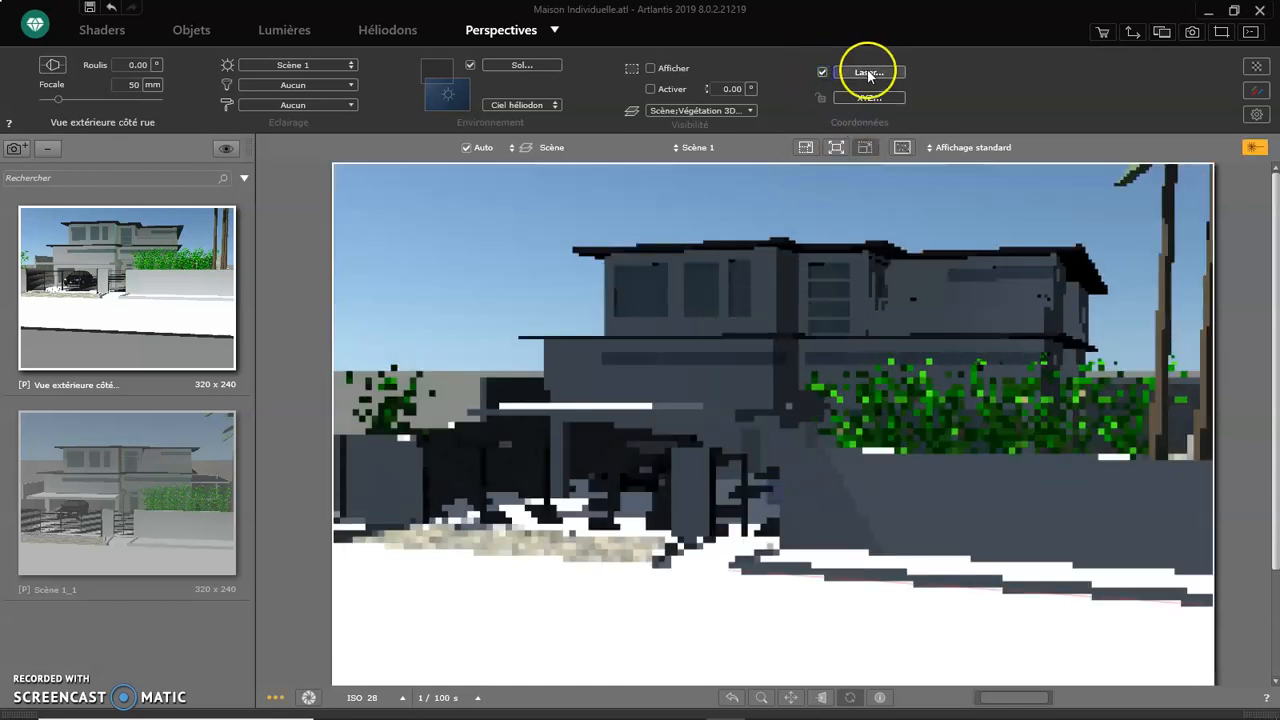
Activate reference surface selection in the laser settings and accept the settings
{"action": "left_click", "coordinate": [858, 73]}
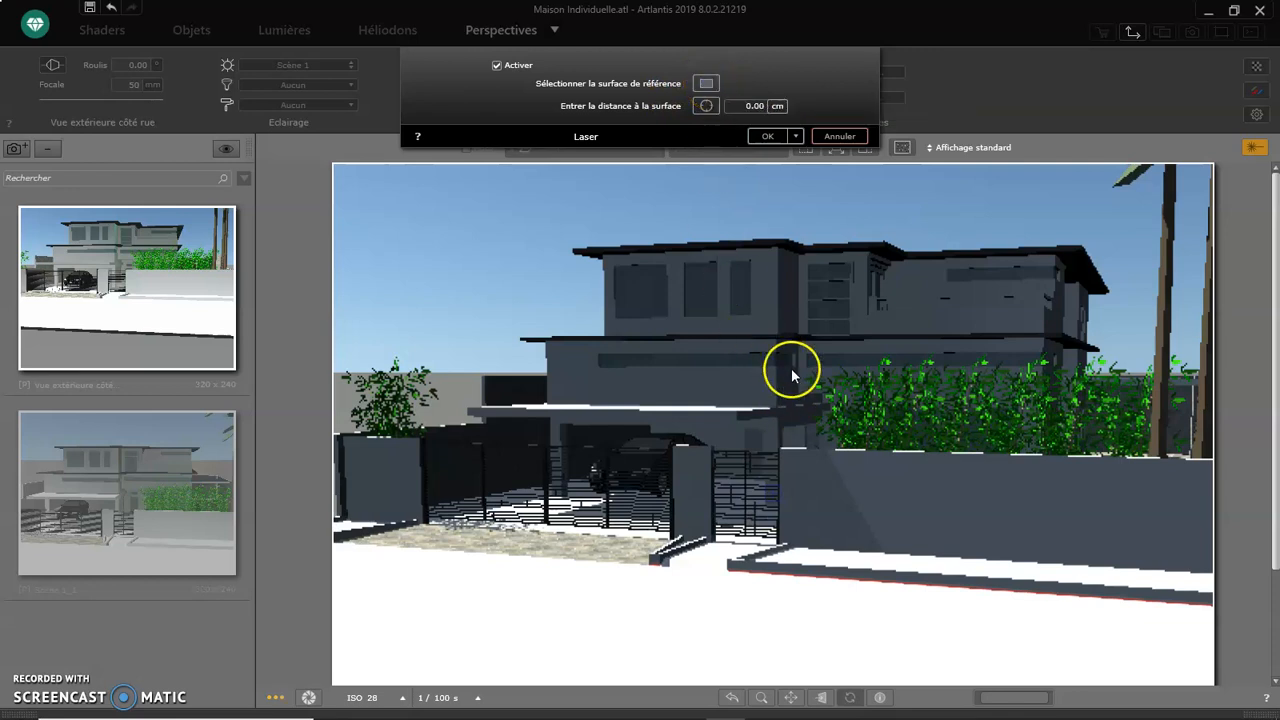
{"action": "left_click", "coordinate": [716, 88]}
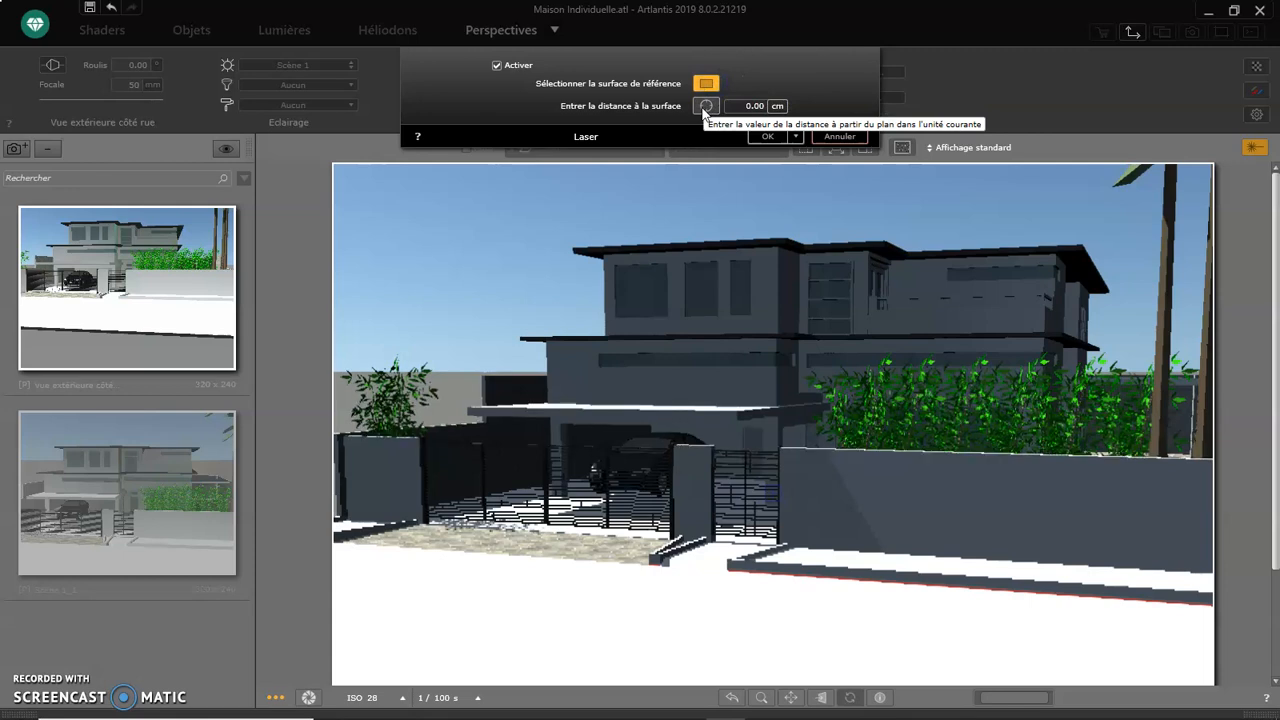
{"action": "left_click", "coordinate": [799, 207]}
{"action": "left_click", "coordinate": [764, 137]}
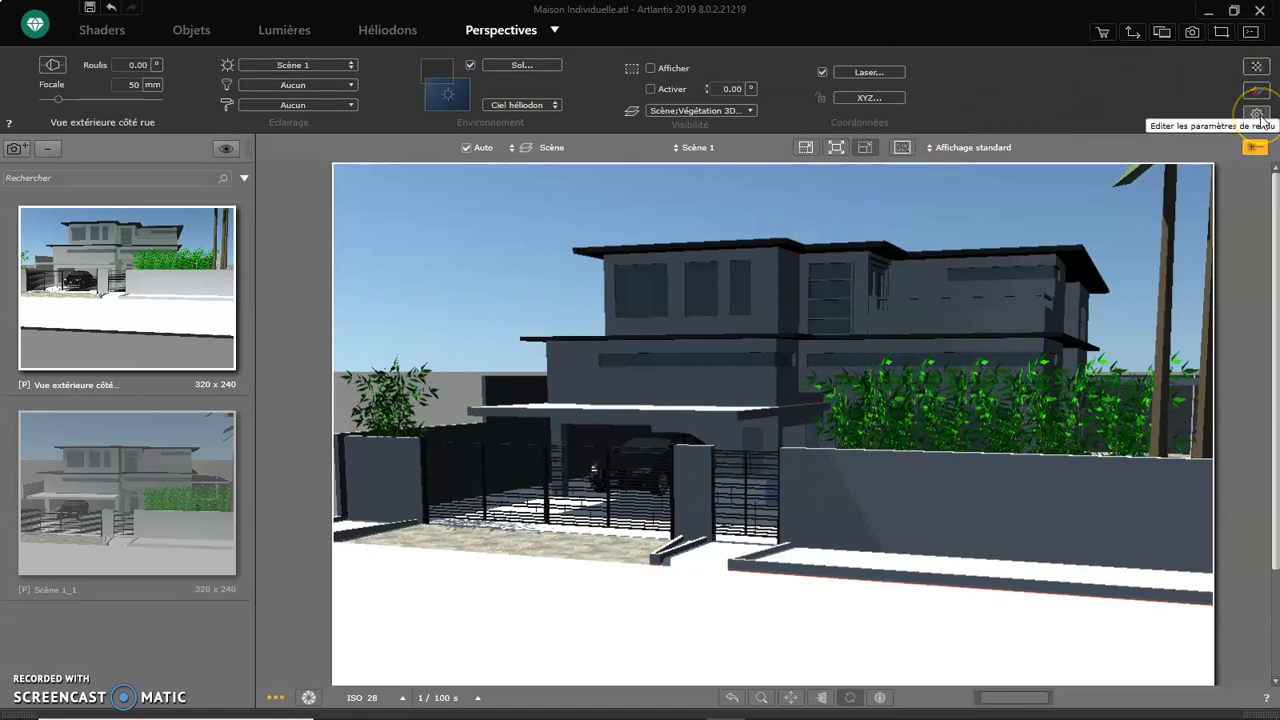
Examine the perspective's tonality settings for light and dark tones, discarding any change
{"action": "left_click", "coordinate": [1254, 65]}
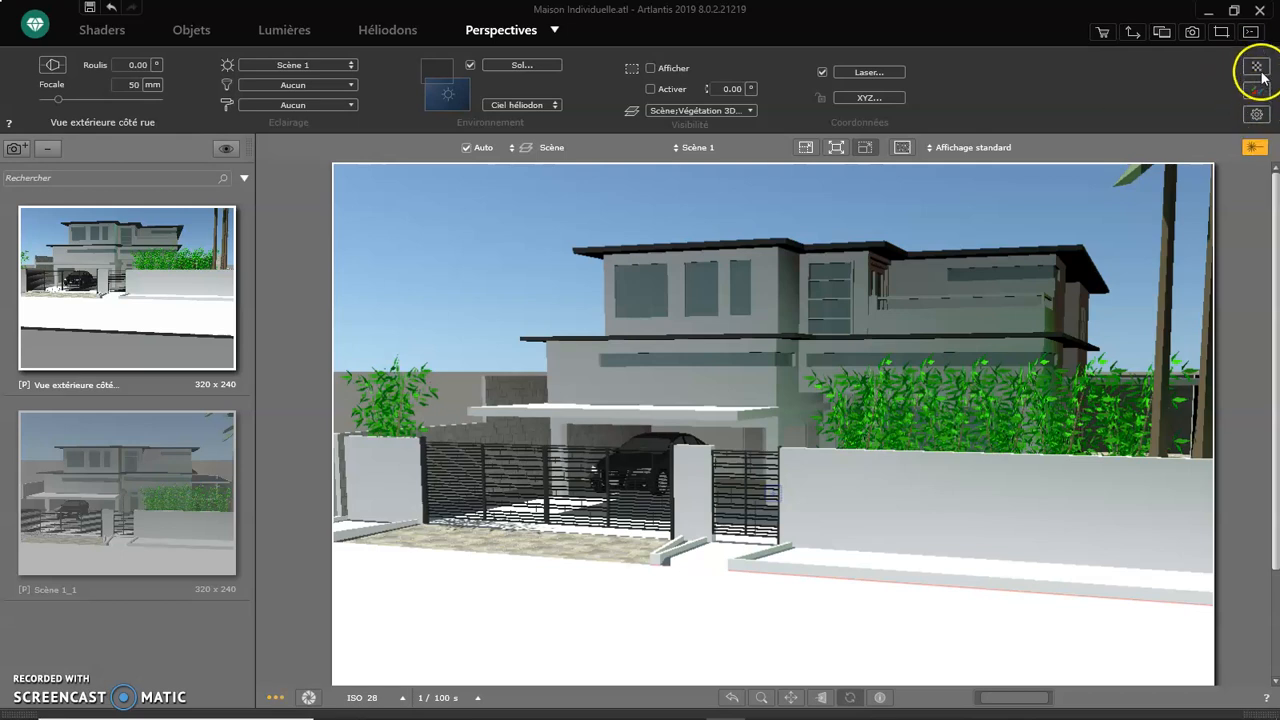
{"action": "left_click", "coordinate": [1261, 67]}
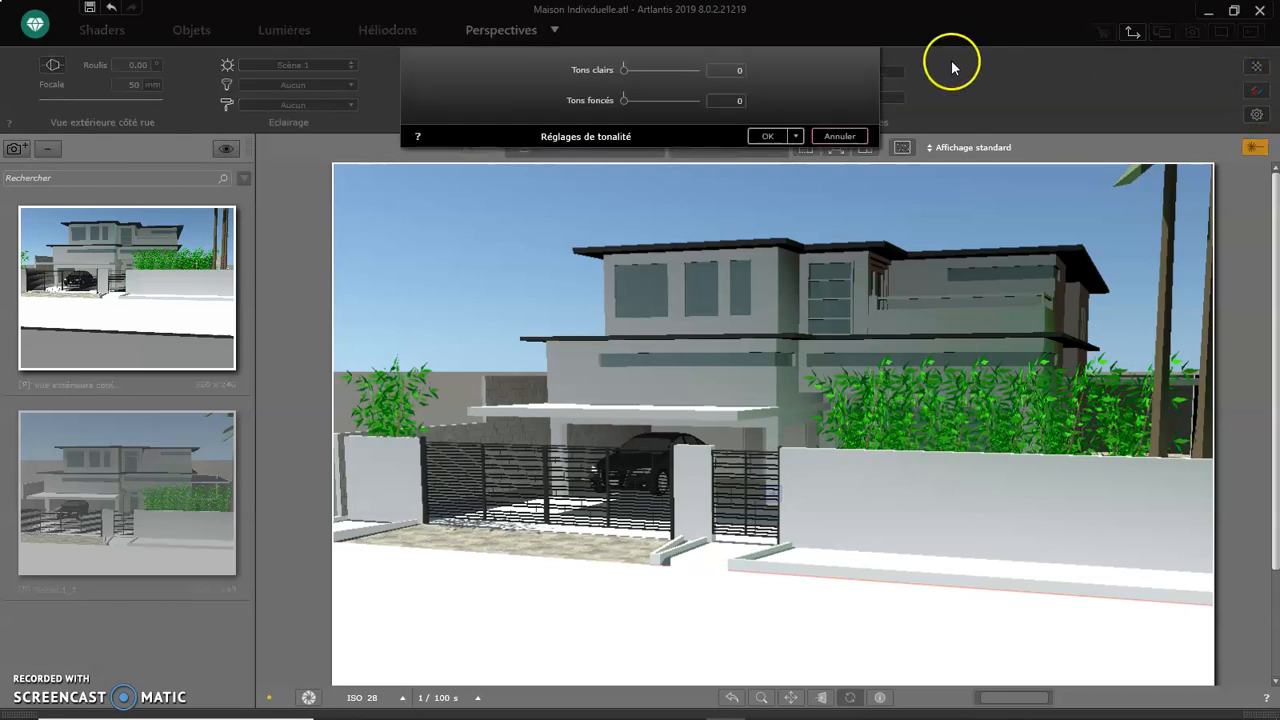
{"action": "left_click", "coordinate": [843, 137]}
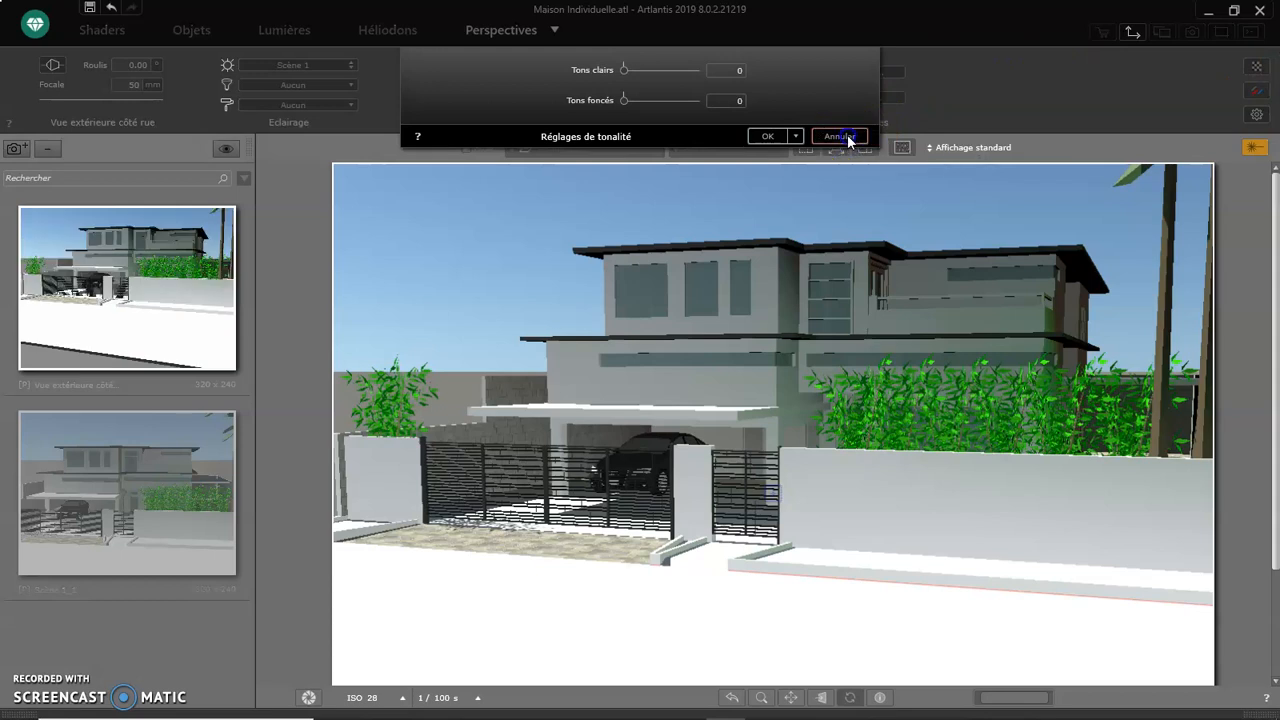
{"action": "left_click", "coordinate": [1257, 68]}
{"action": "left_click", "coordinate": [826, 136]}
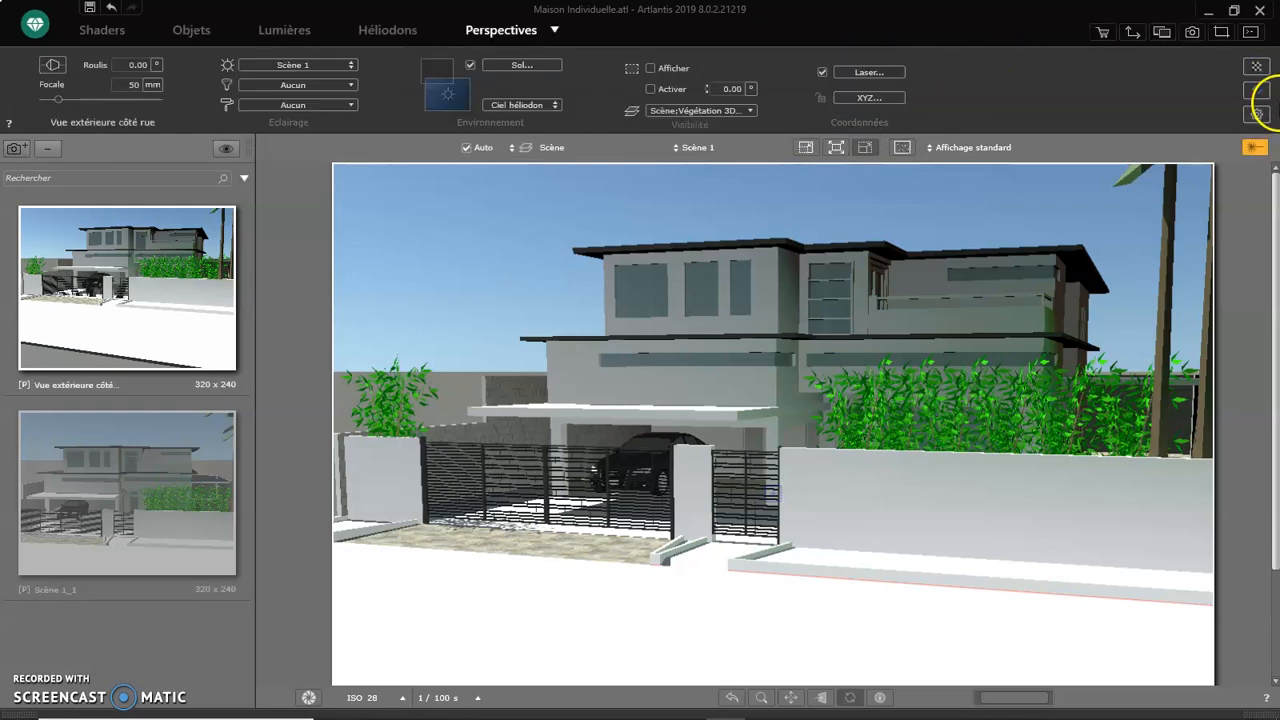
Examine the perspective's post-production effects and the physical engine's render parameters, discarding any change
{"action": "left_click", "coordinate": [1257, 91]}
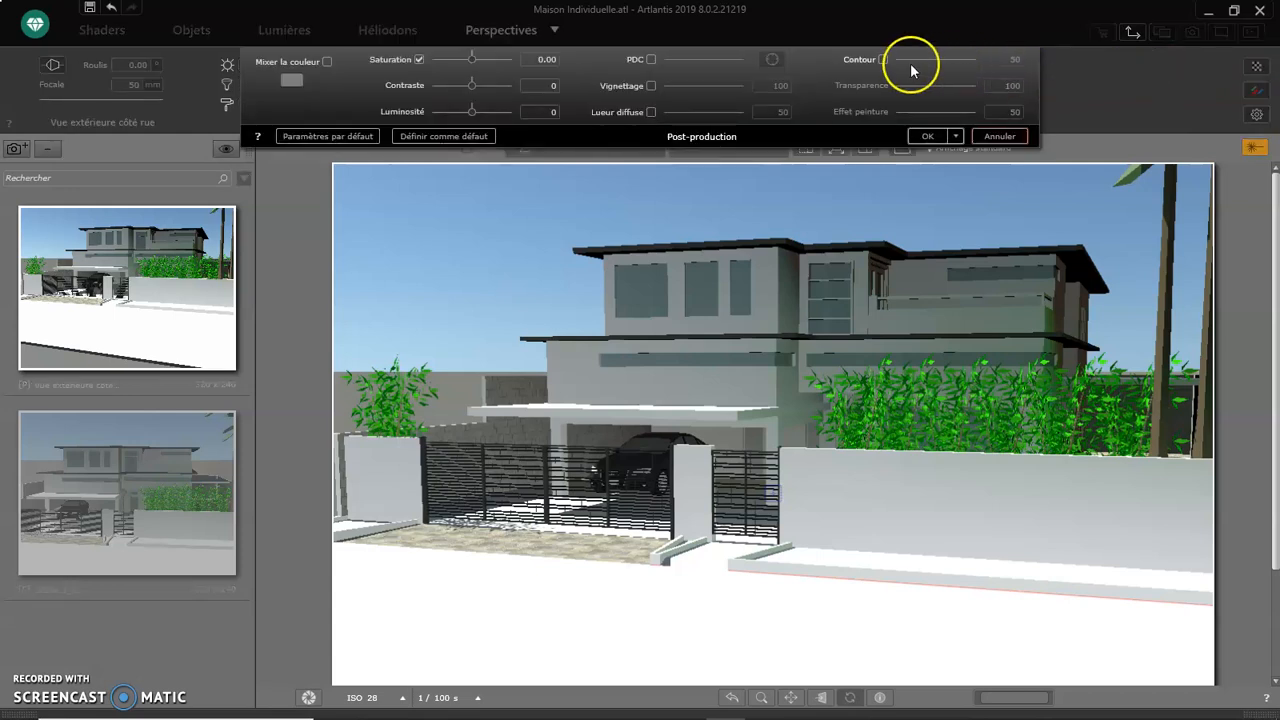
{"action": "left_click", "coordinate": [1000, 136]}
{"action": "left_click", "coordinate": [1257, 114]}
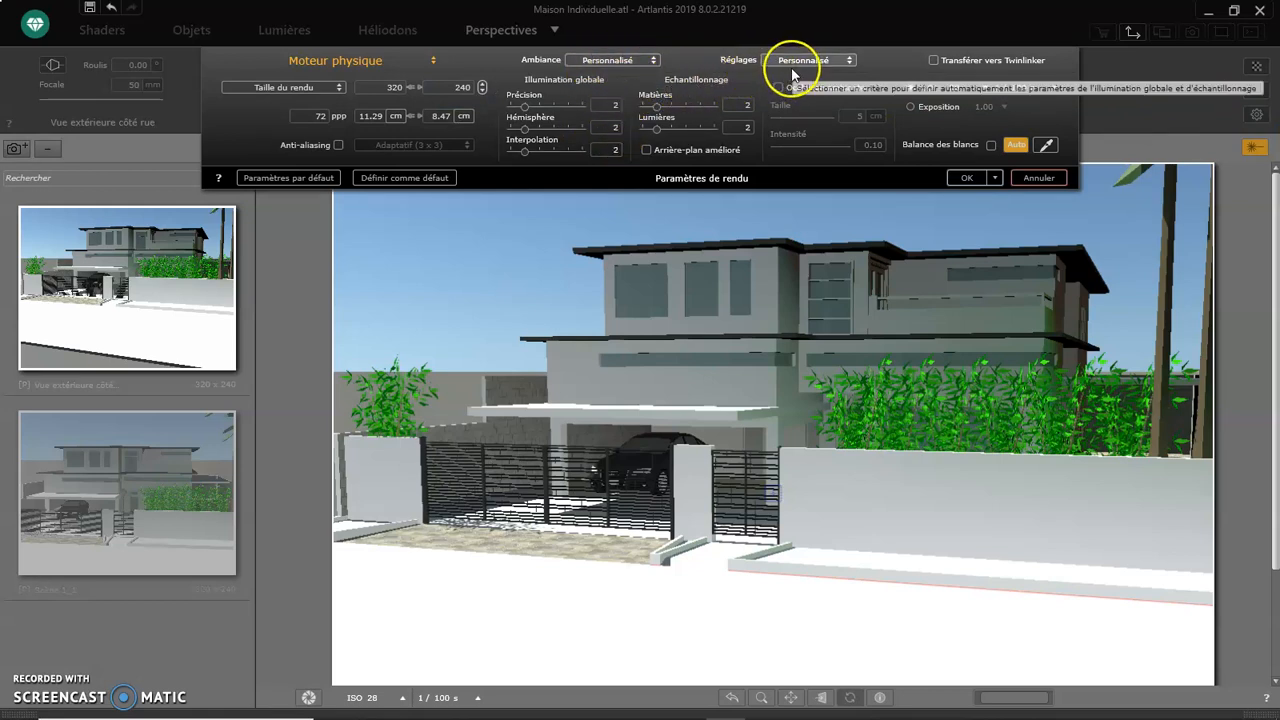
{"action": "left_click", "coordinate": [1046, 179]}
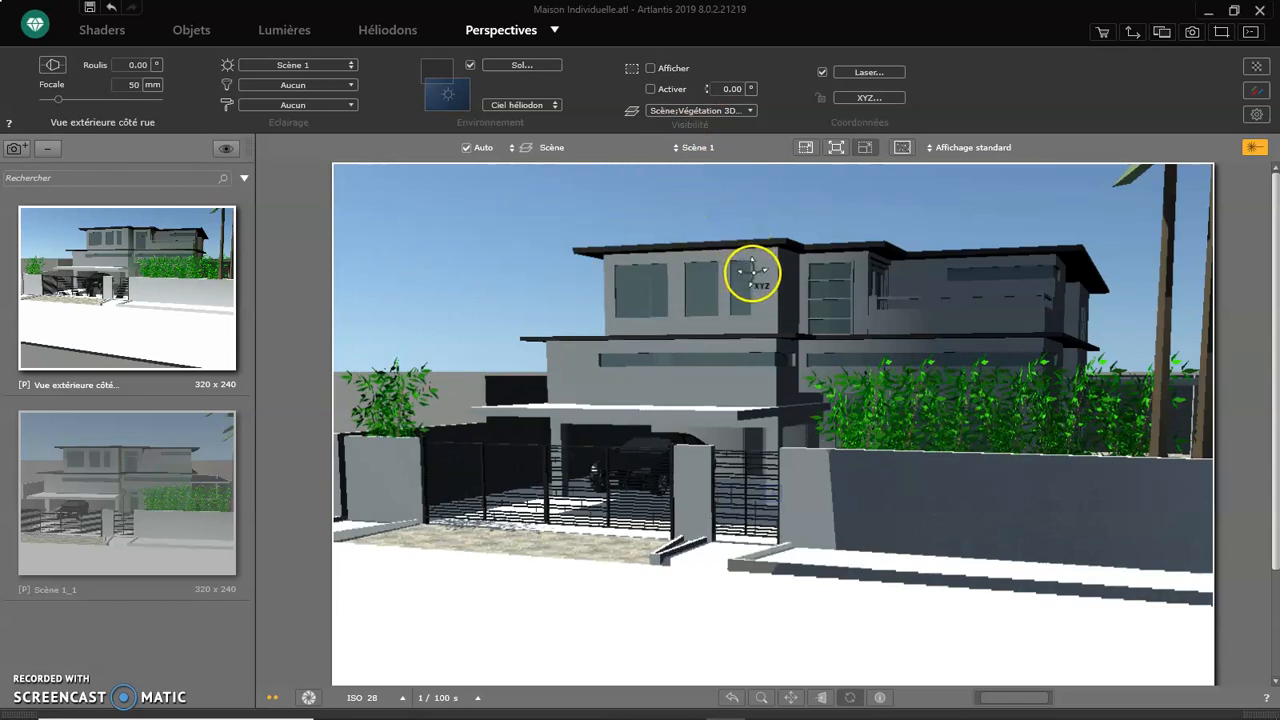
Lock and unlock the perspective's camera coordinates, and move the camera around the street-side house view
{"action": "left_click", "coordinate": [821, 99]}
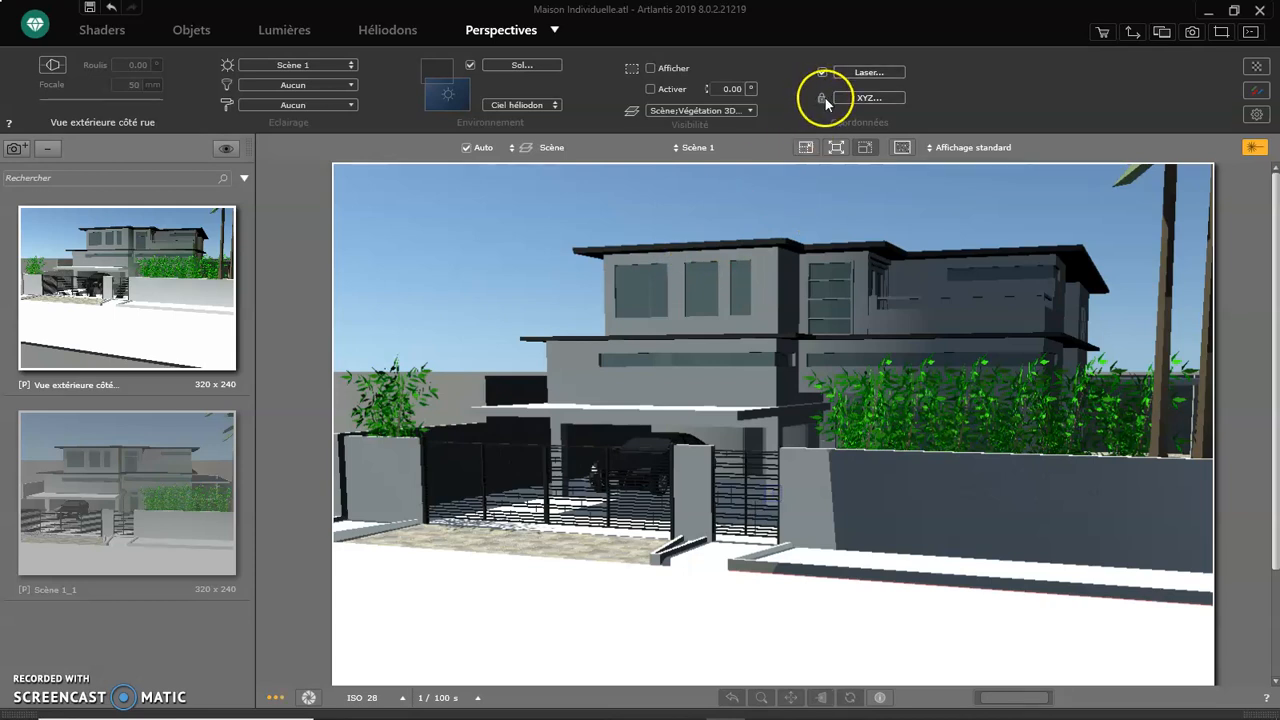
{"action": "left_click", "coordinate": [821, 99]}
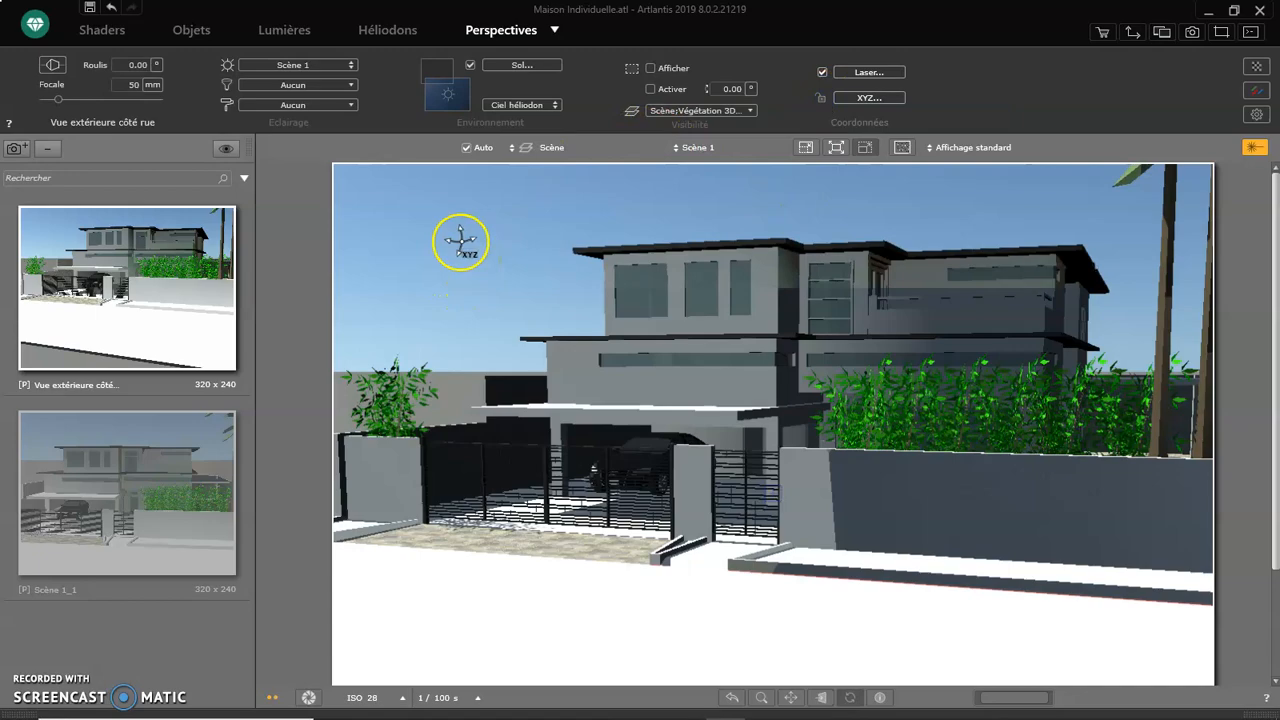
{"action": "right_click_drag", "start_coordinate": [637, 332], "coordinate": [674, 373]}
{"action": "right_click_drag", "start_coordinate": [710, 258], "coordinate": [712, 260]}
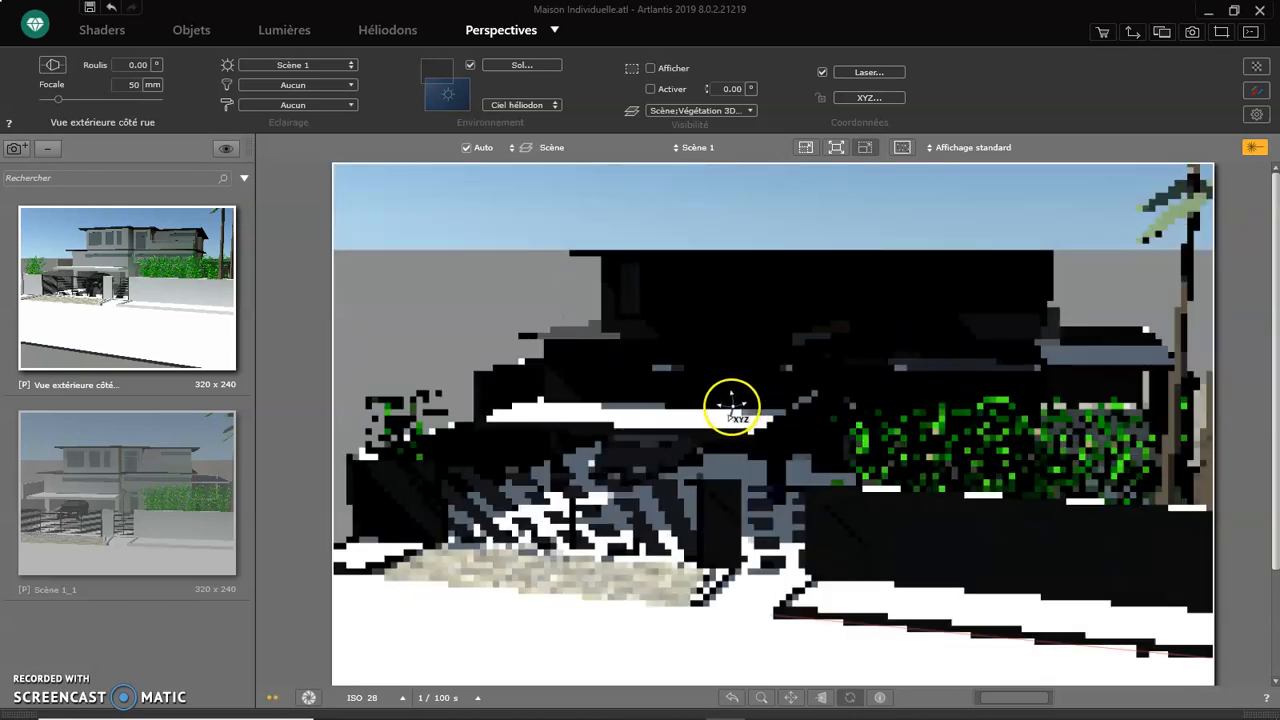
{"action": "right_click_drag", "start_coordinate": [729, 398], "coordinate": [714, 363]}
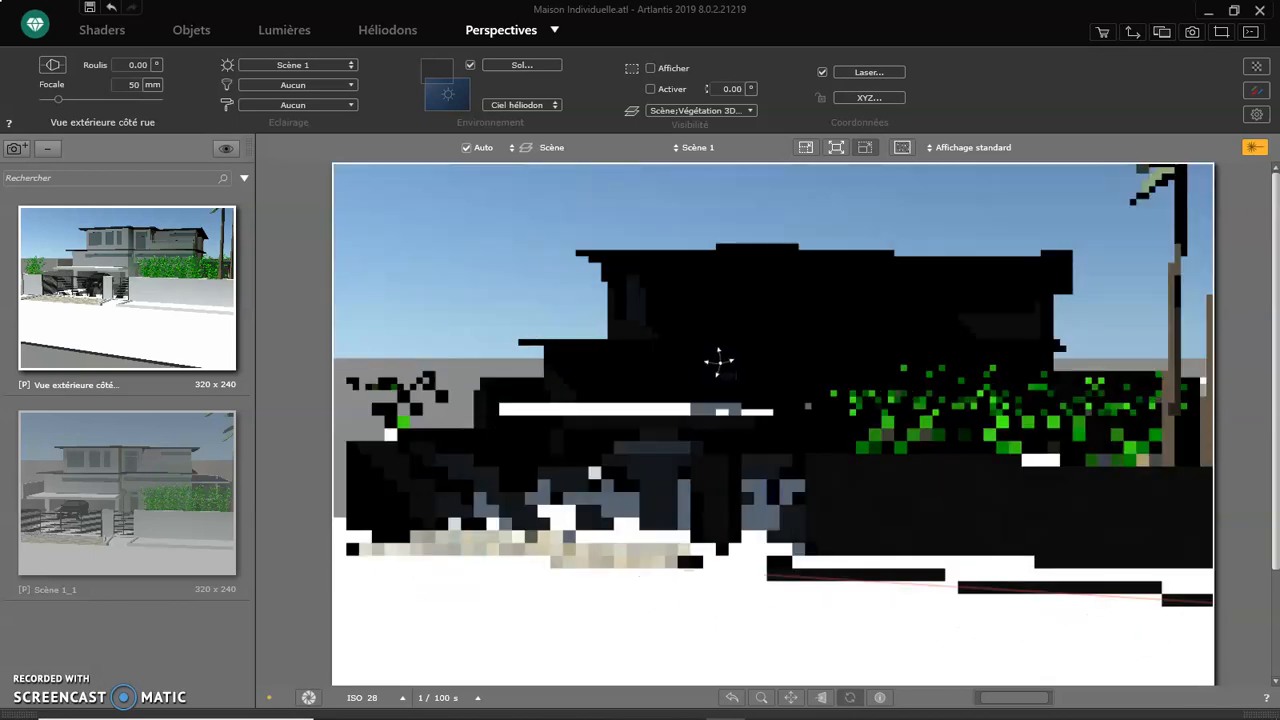